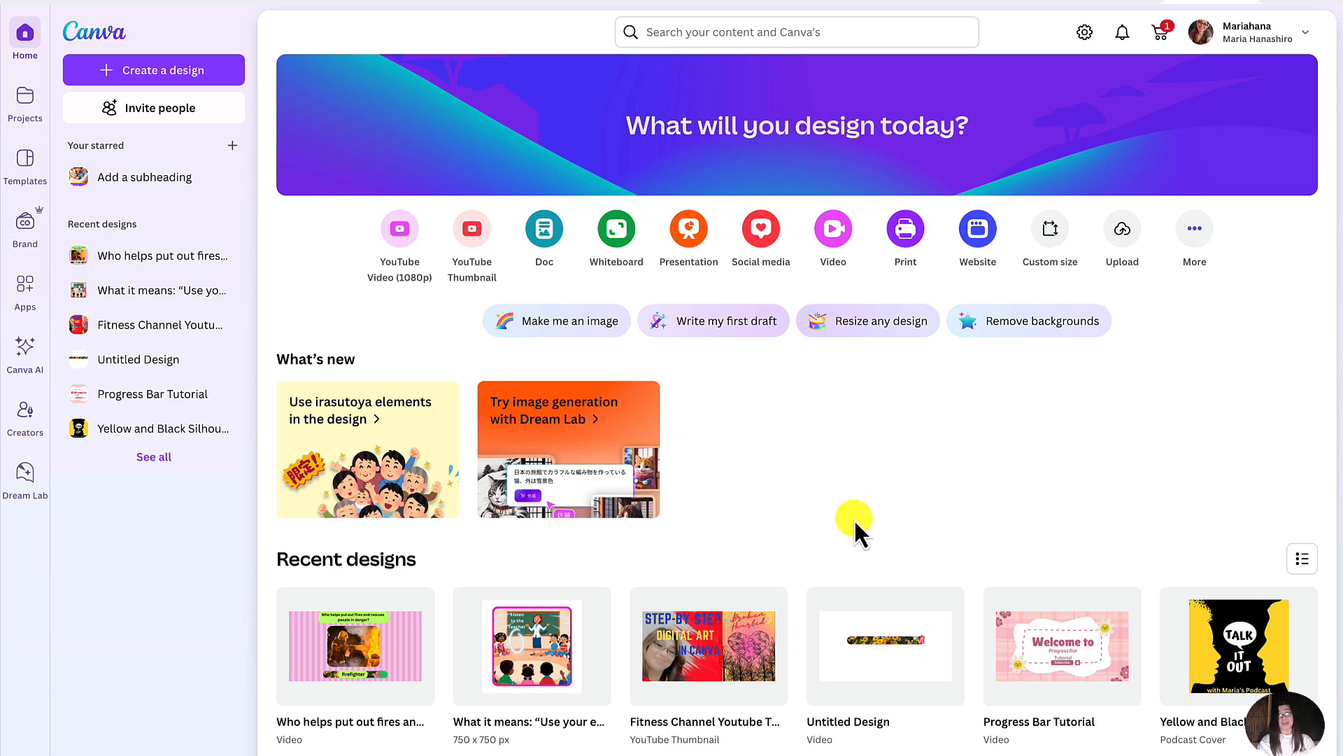
# - Open the recent video design "Who helps put out fires and rescues people in danger?" and preview its first two question pages
pyautogui.moveTo(485, 641)
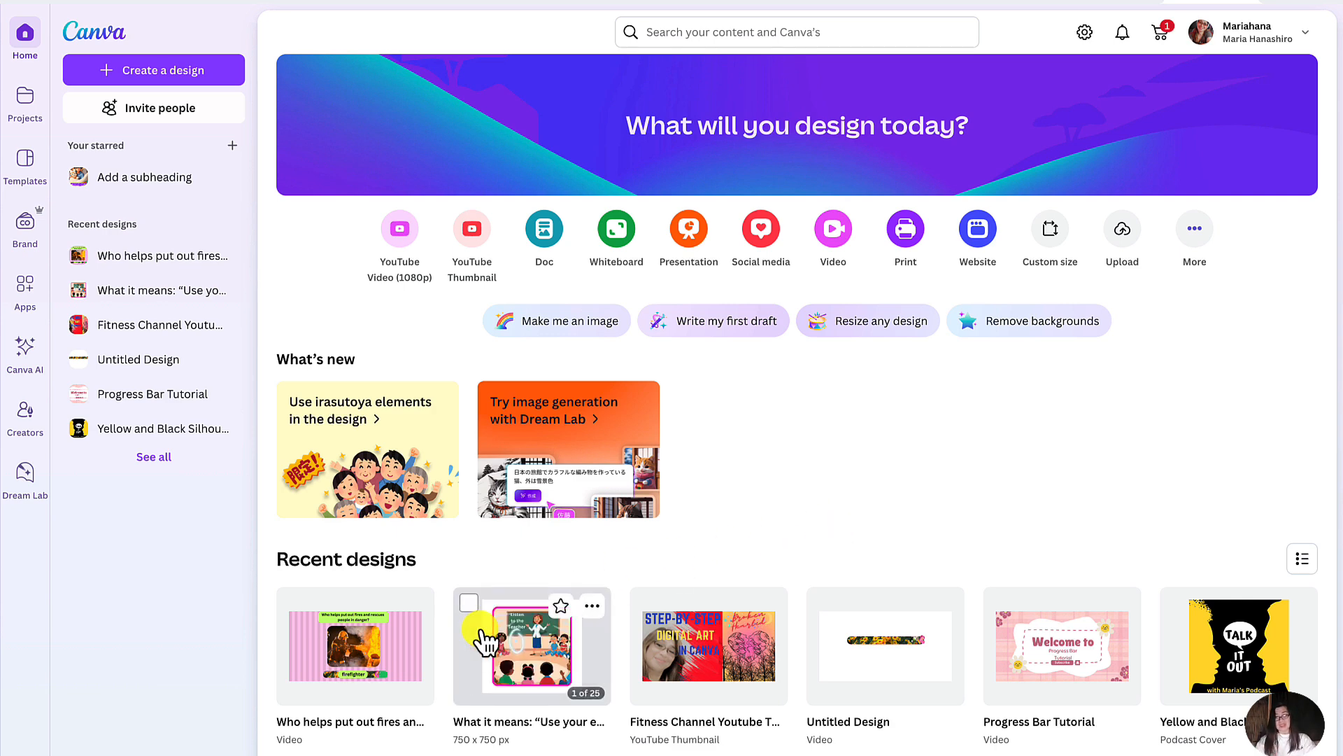
pyautogui.moveTo(374, 668)
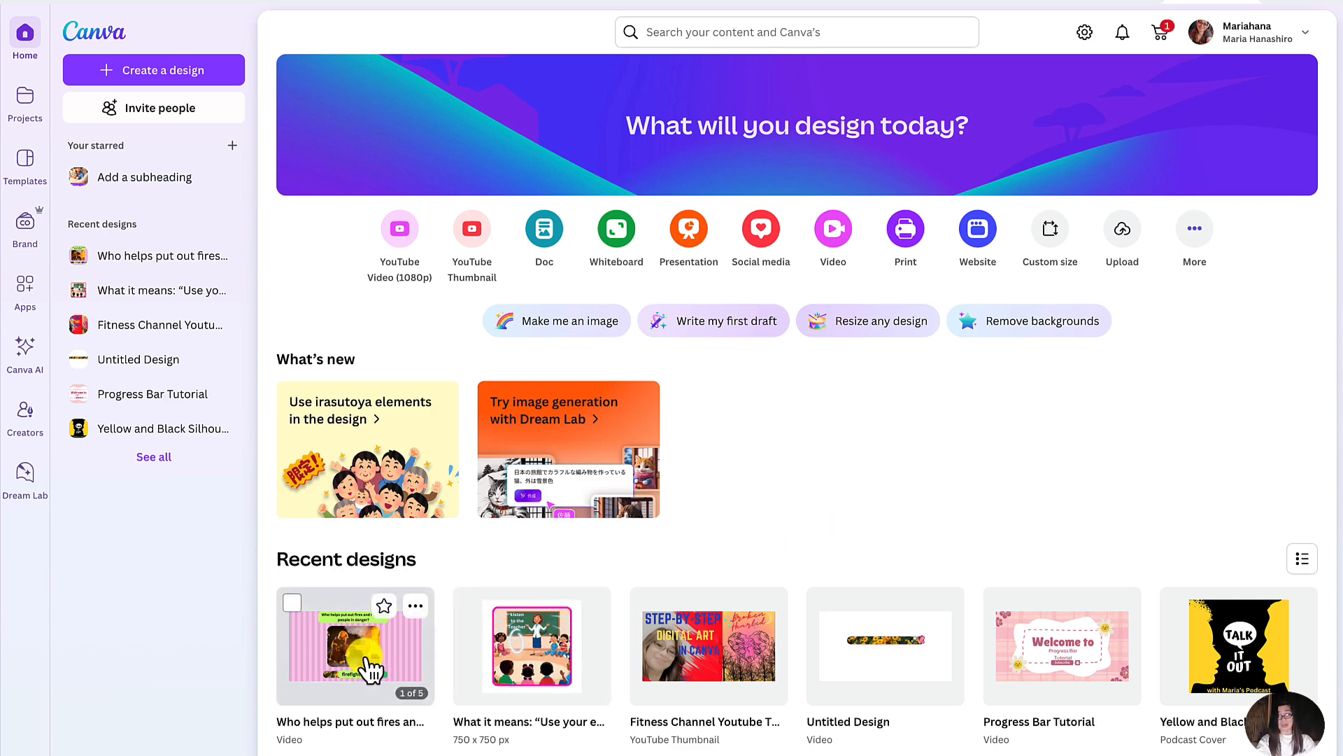
pyautogui.click(366, 664)
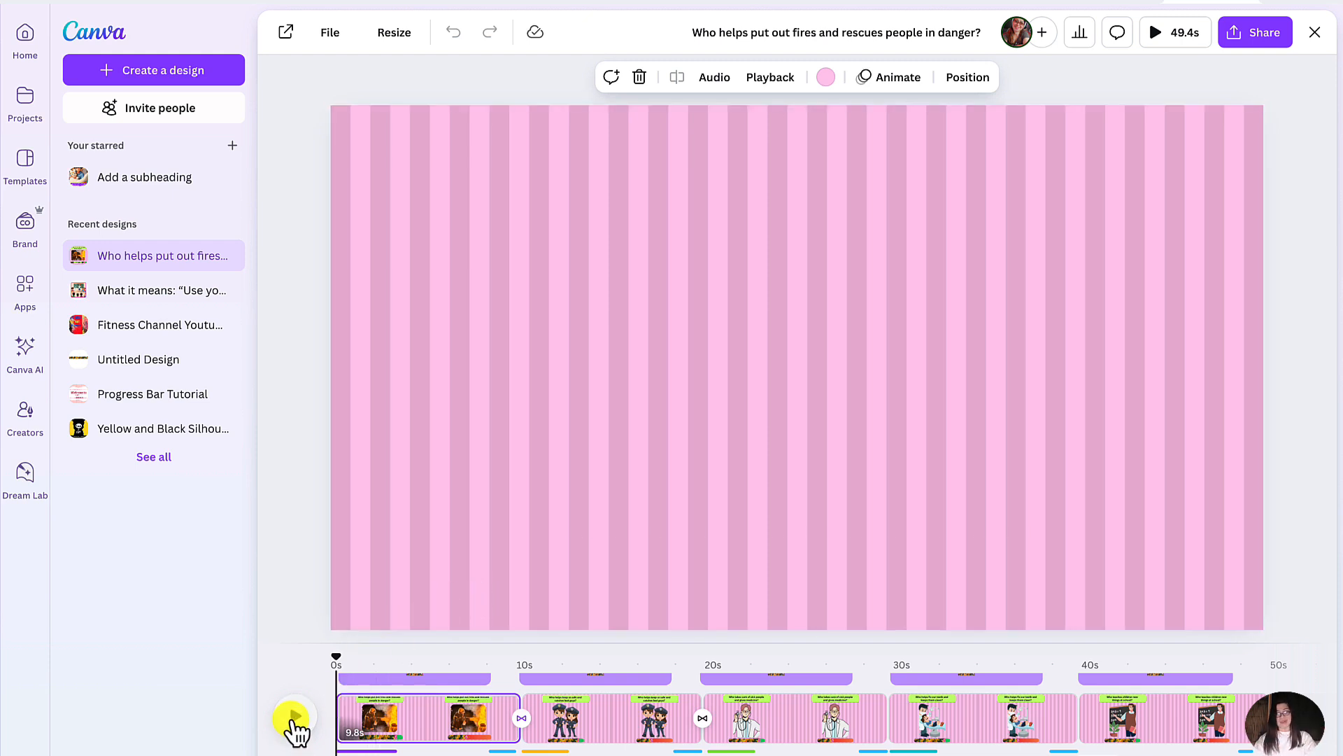
pyautogui.click(294, 723)
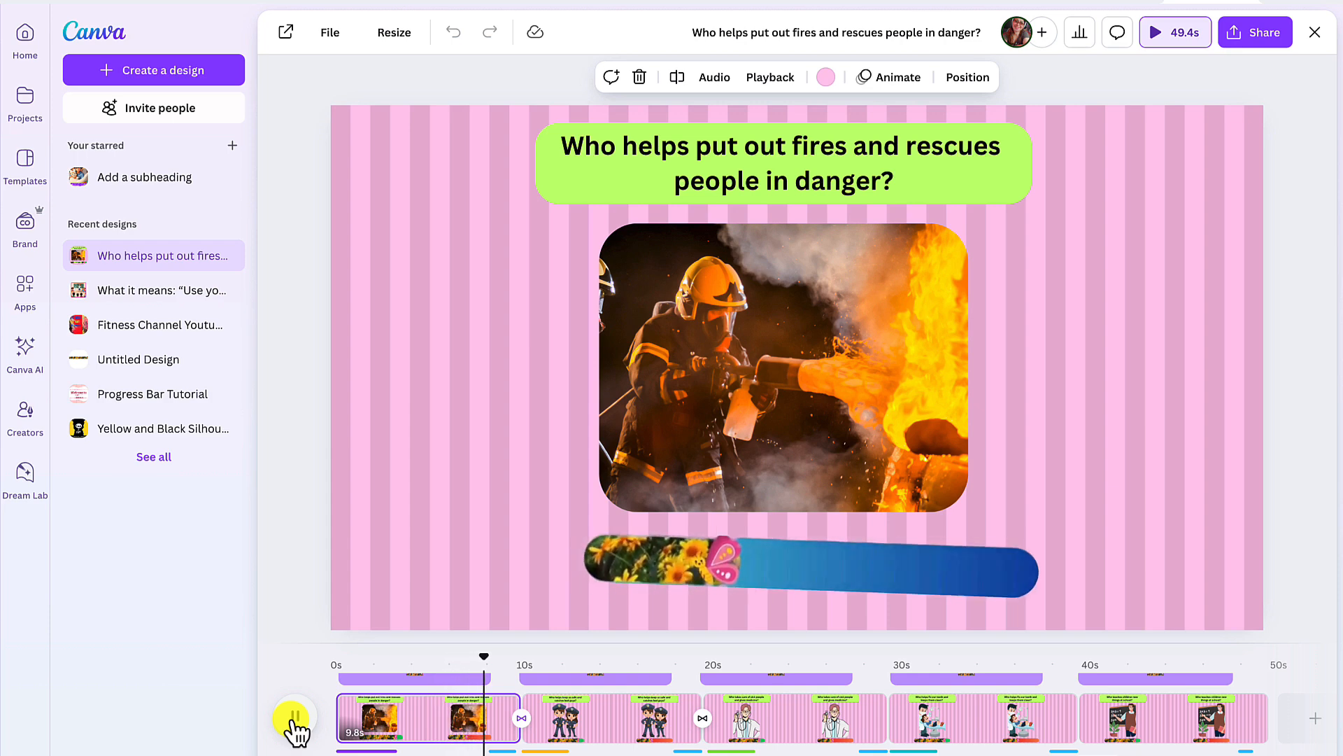
pyautogui.click(295, 717)
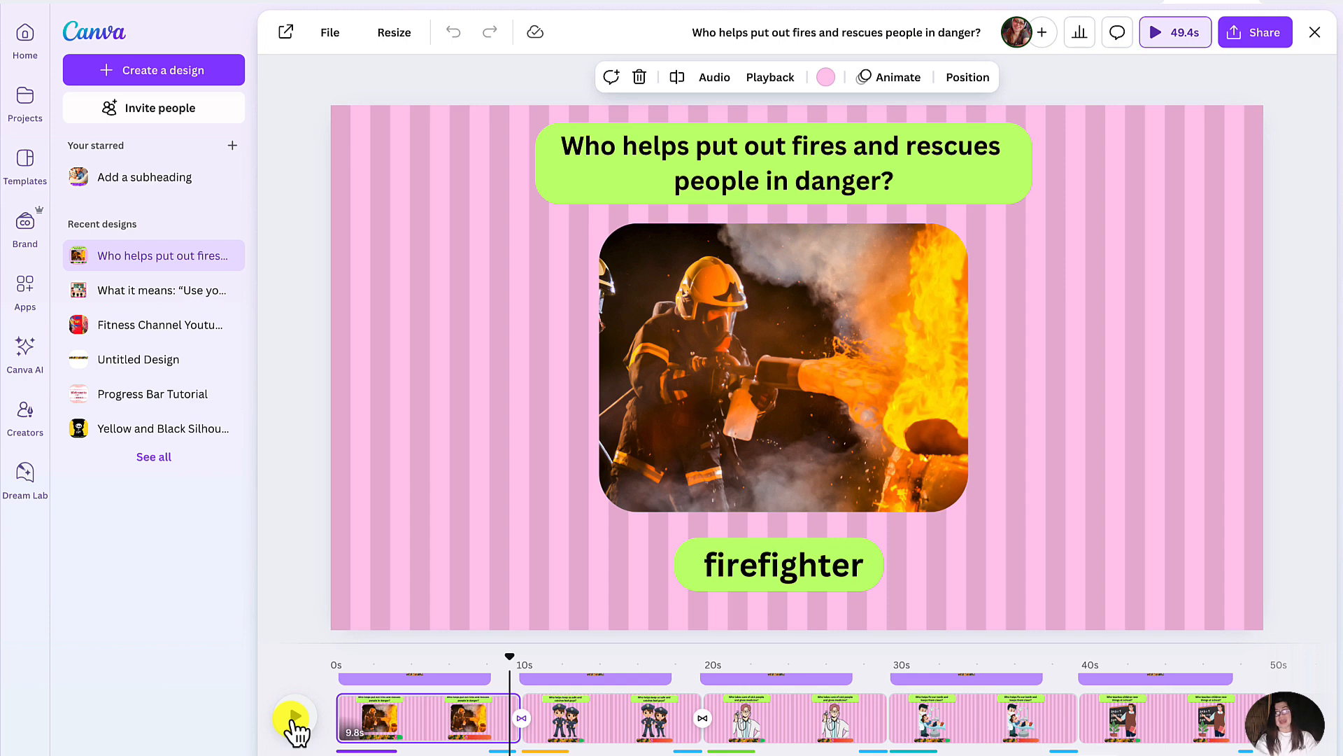
pyautogui.click(294, 721)
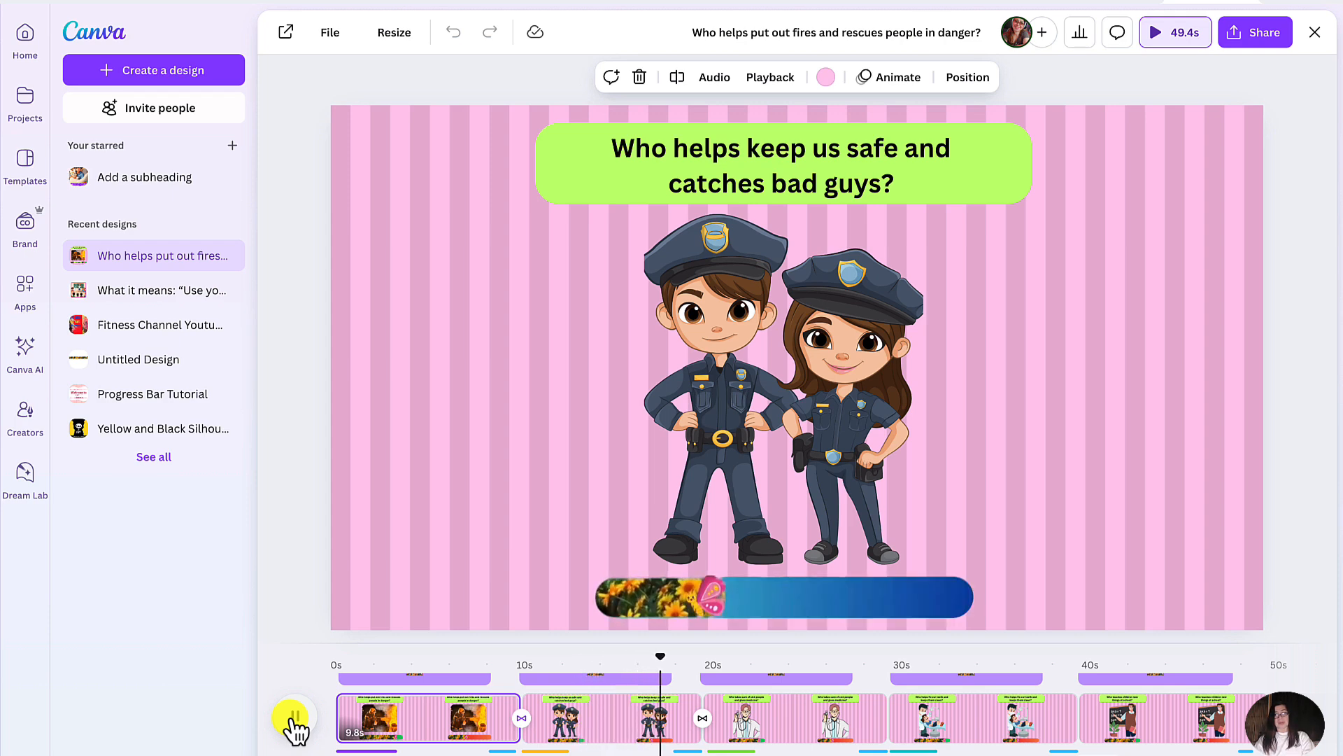
pyautogui.click(295, 721)
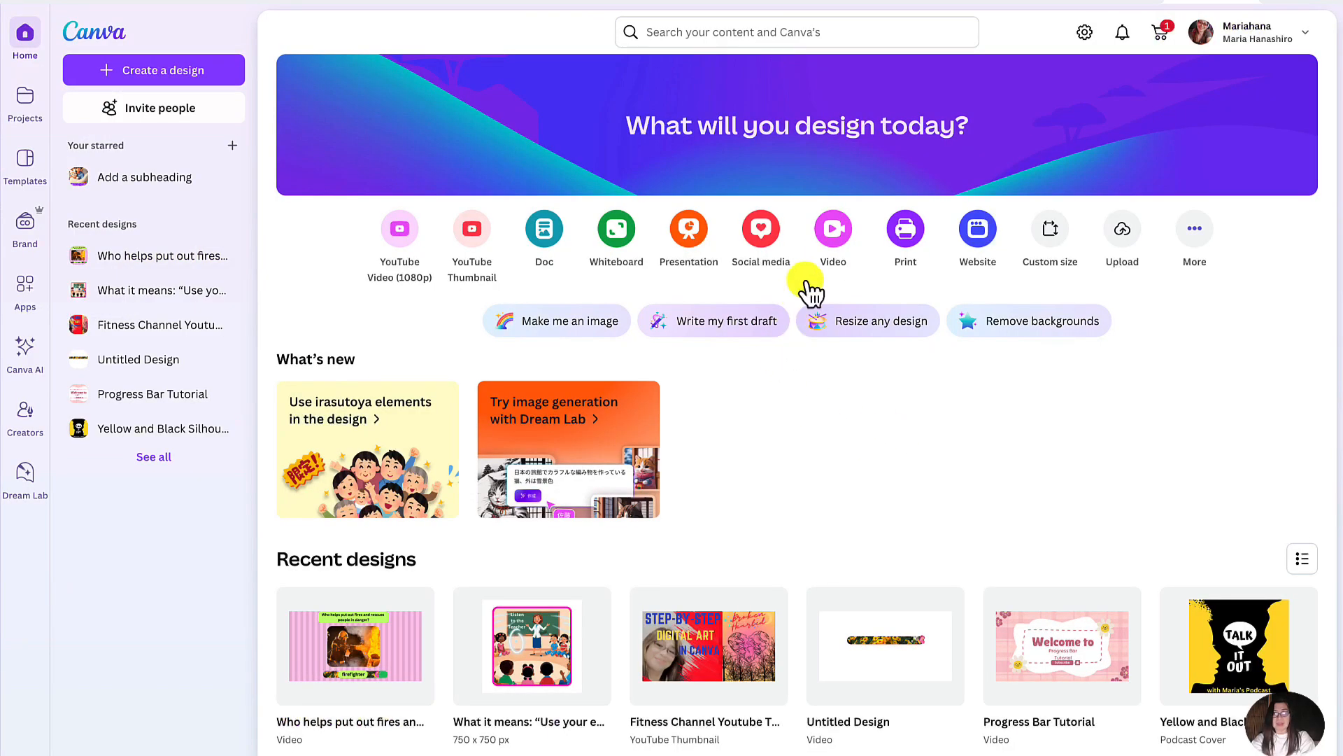
# - Create a blank 1920 × 1080 px video design and set its page background to purple
pyautogui.click(835, 238)
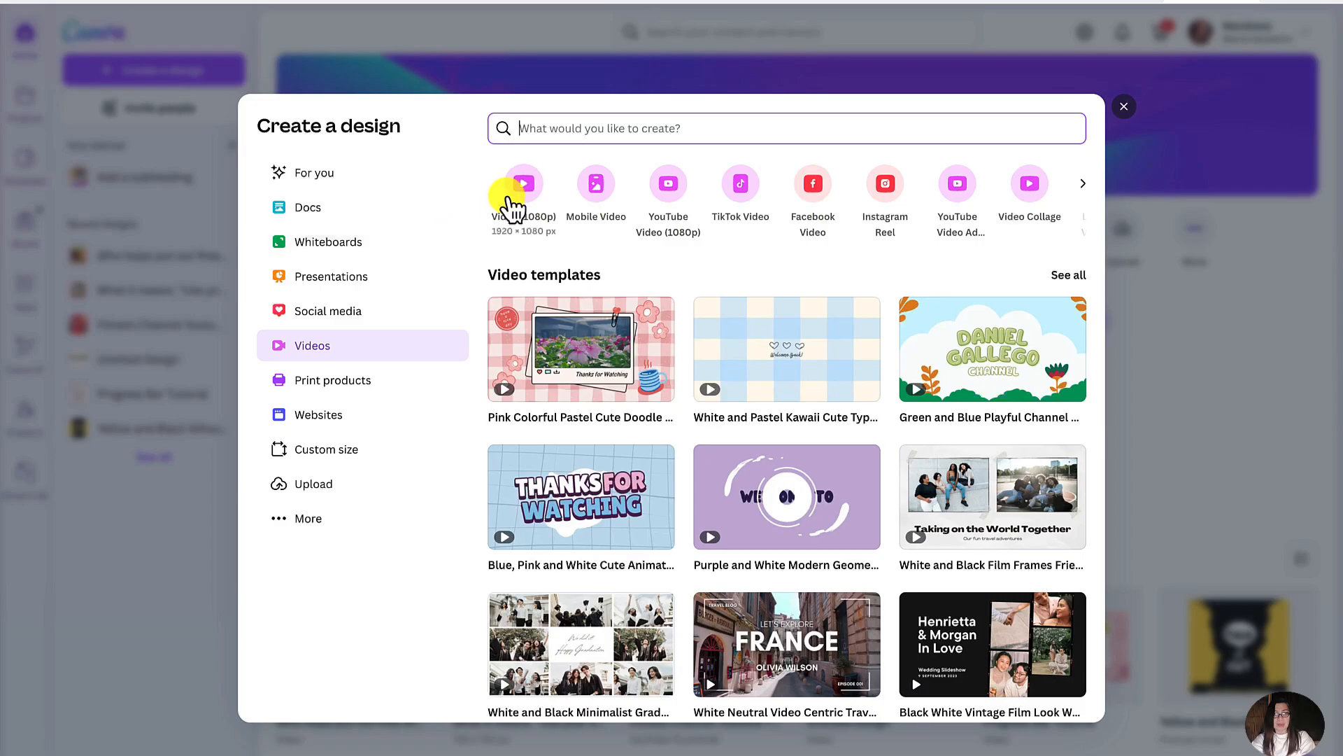
pyautogui.click(530, 185)
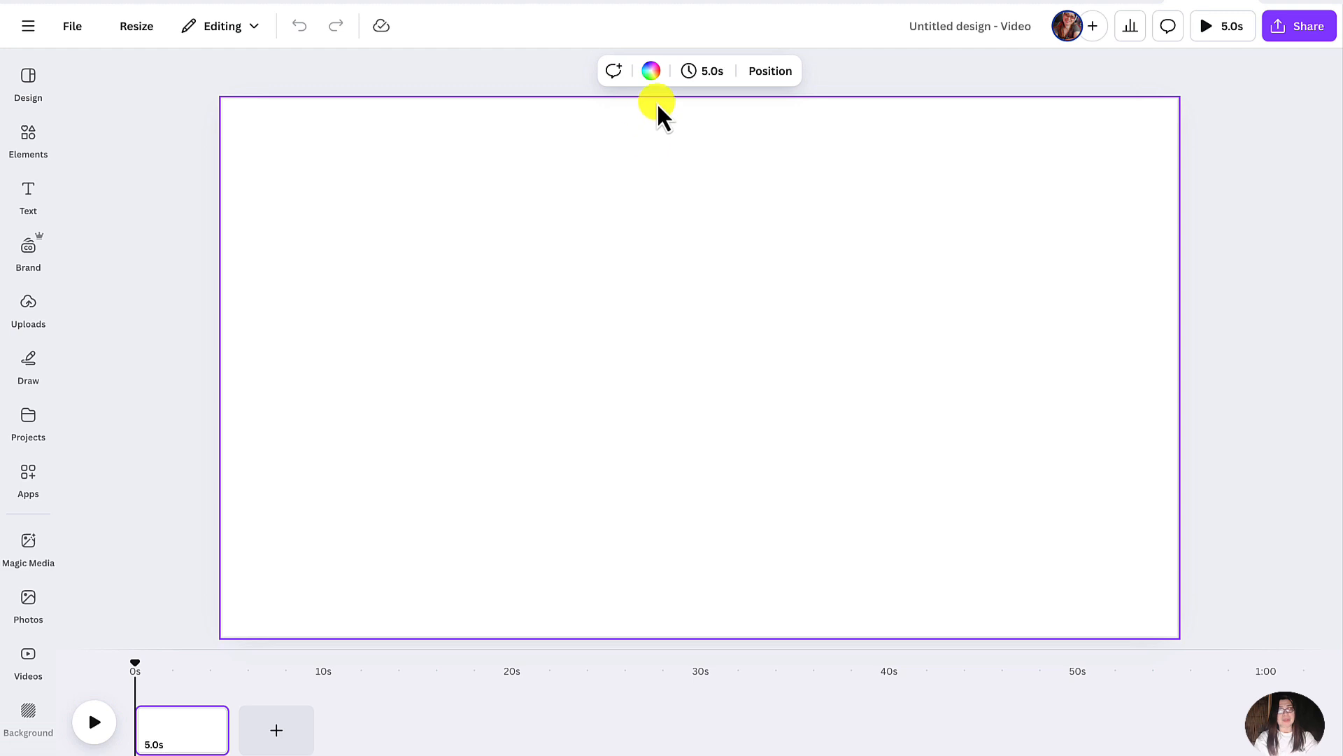
pyautogui.click(651, 73)
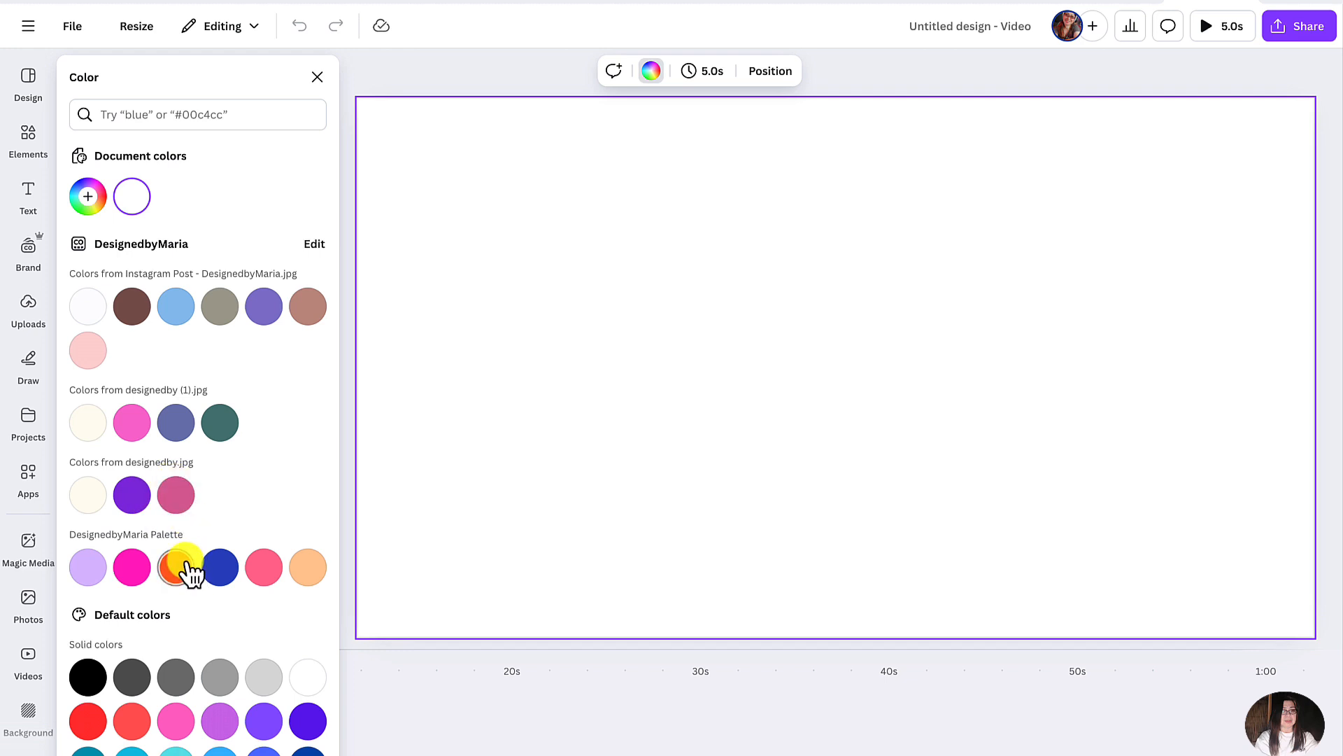
pyautogui.click(133, 497)
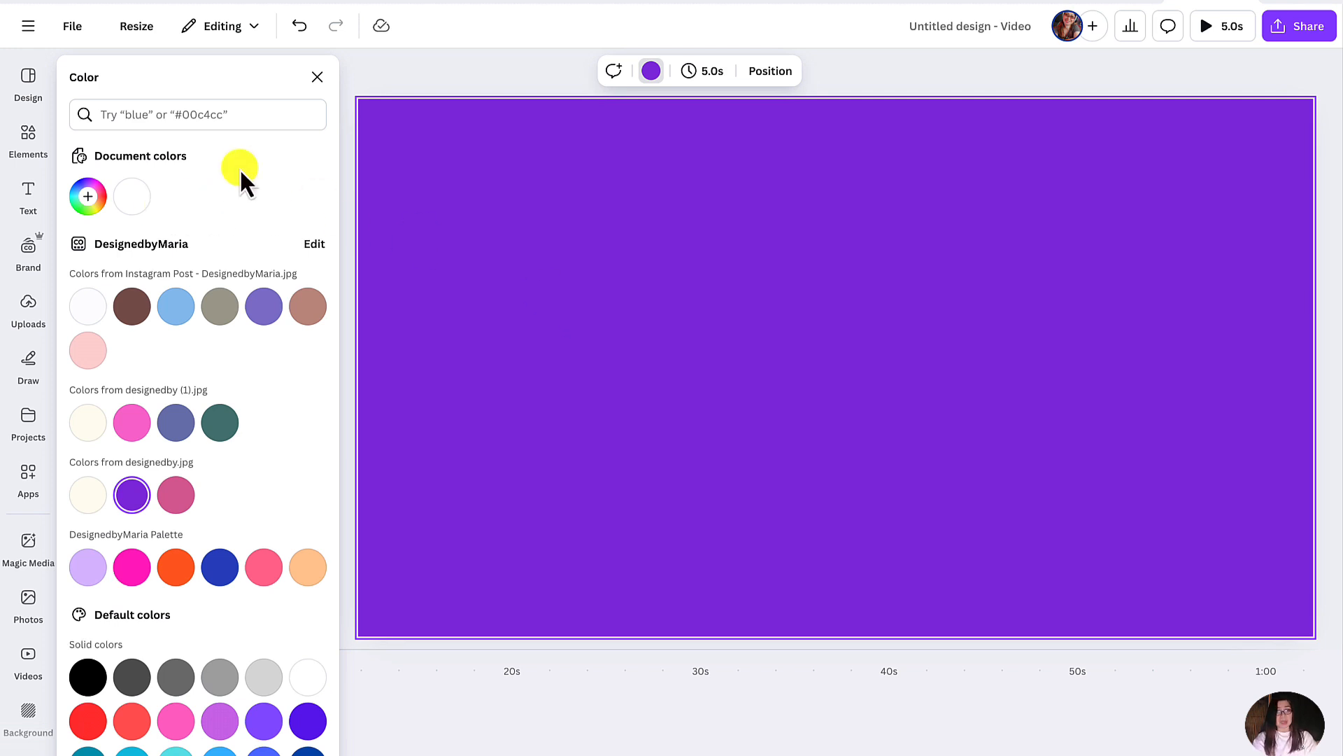
# - Search the elements for "shapes", add a square, and resize it into a wide, thin horizontal bar
pyautogui.click(28, 139)
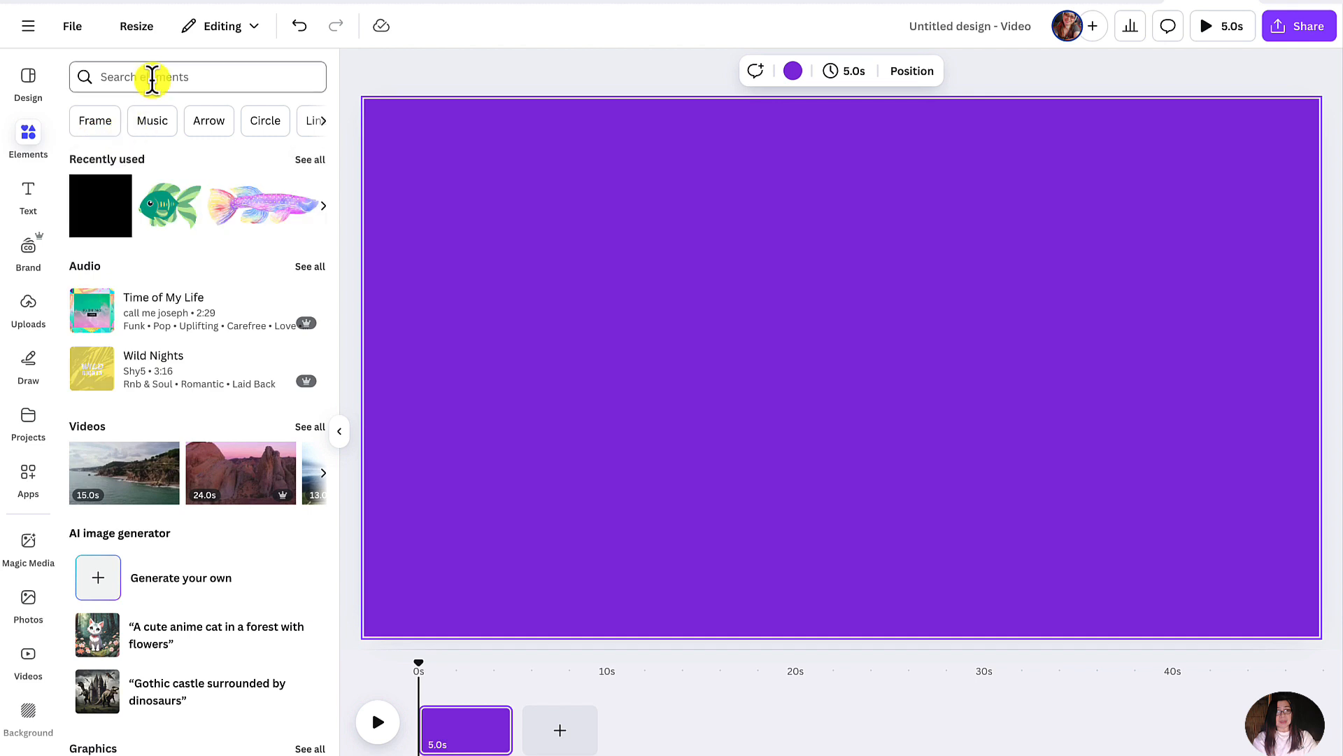
pyautogui.click(150, 78)
pyautogui.click(112, 148)
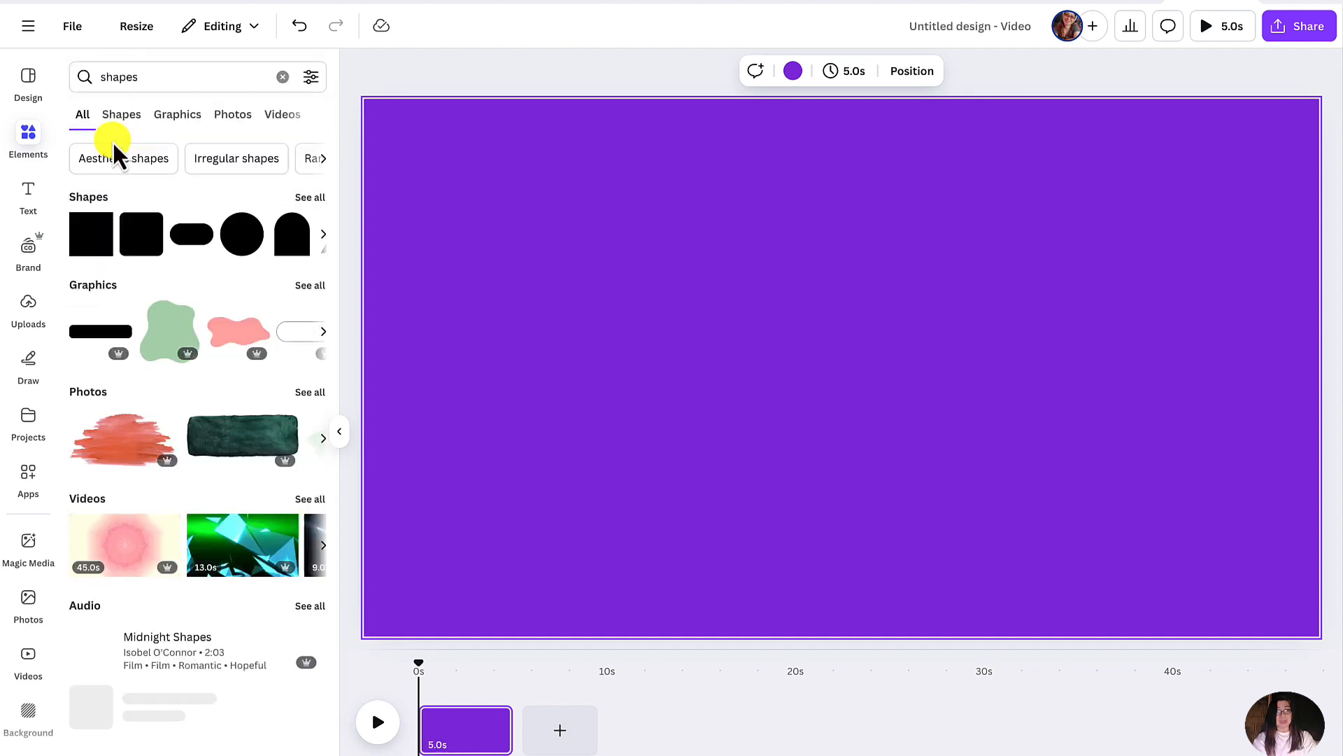
pyautogui.click(91, 243)
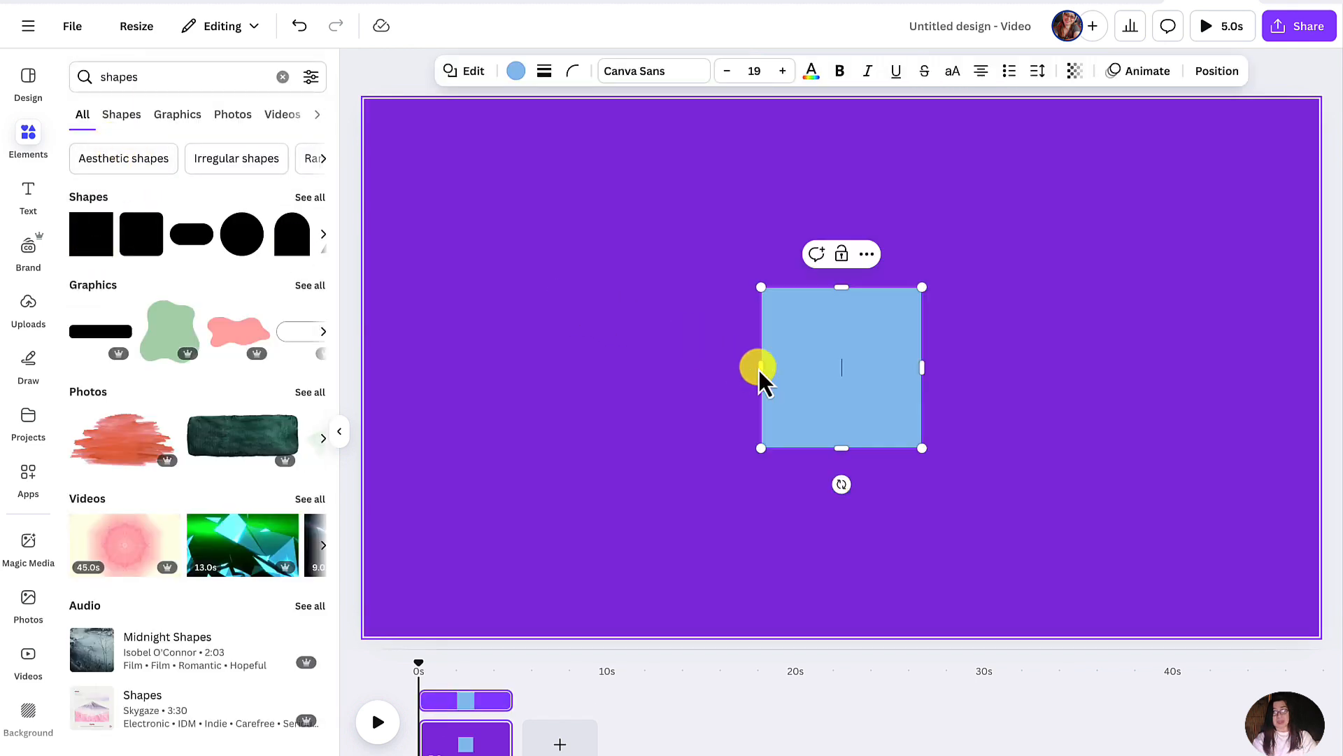
pyautogui.moveTo(761, 367); pyautogui.dragTo(635, 369)
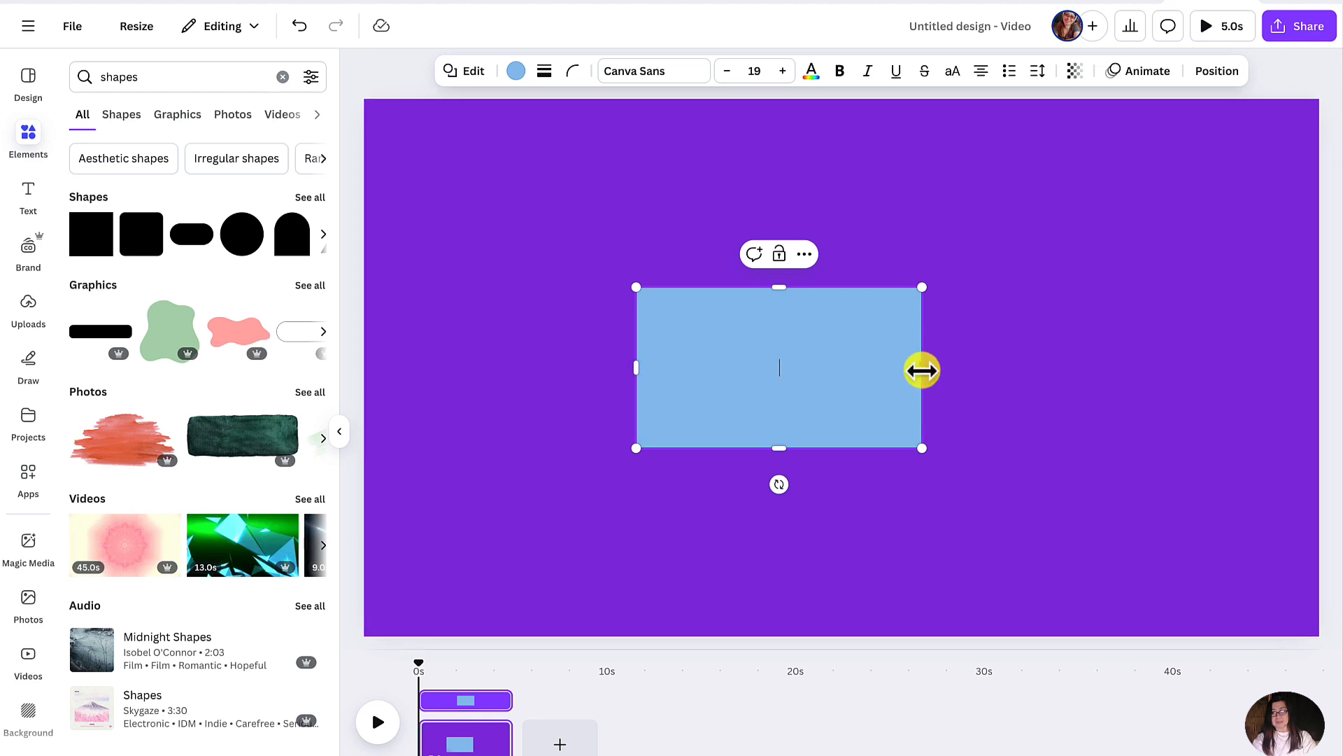
pyautogui.moveTo(921, 369); pyautogui.dragTo(957, 368)
pyautogui.moveTo(796, 448); pyautogui.dragTo(795, 350)
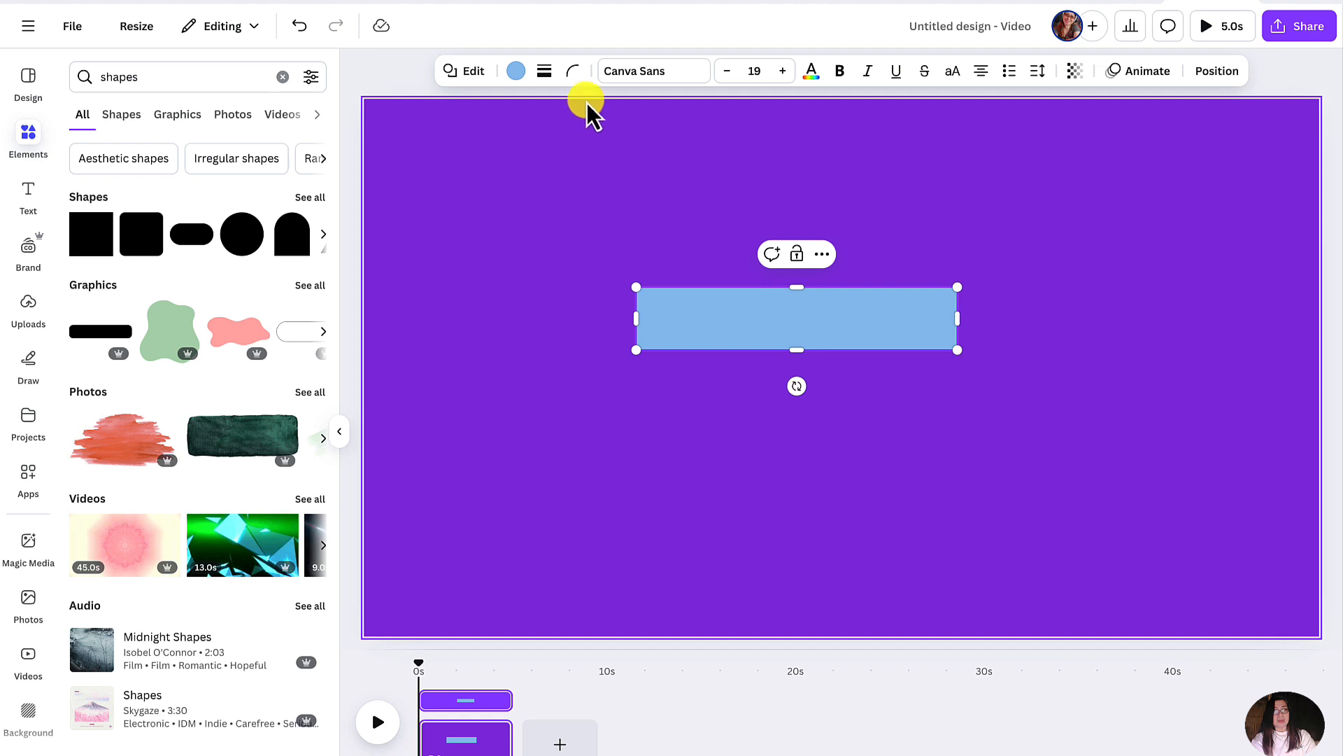
# - Fill the bar with dark gray and centre it horizontally on the page
pyautogui.click(516, 72)
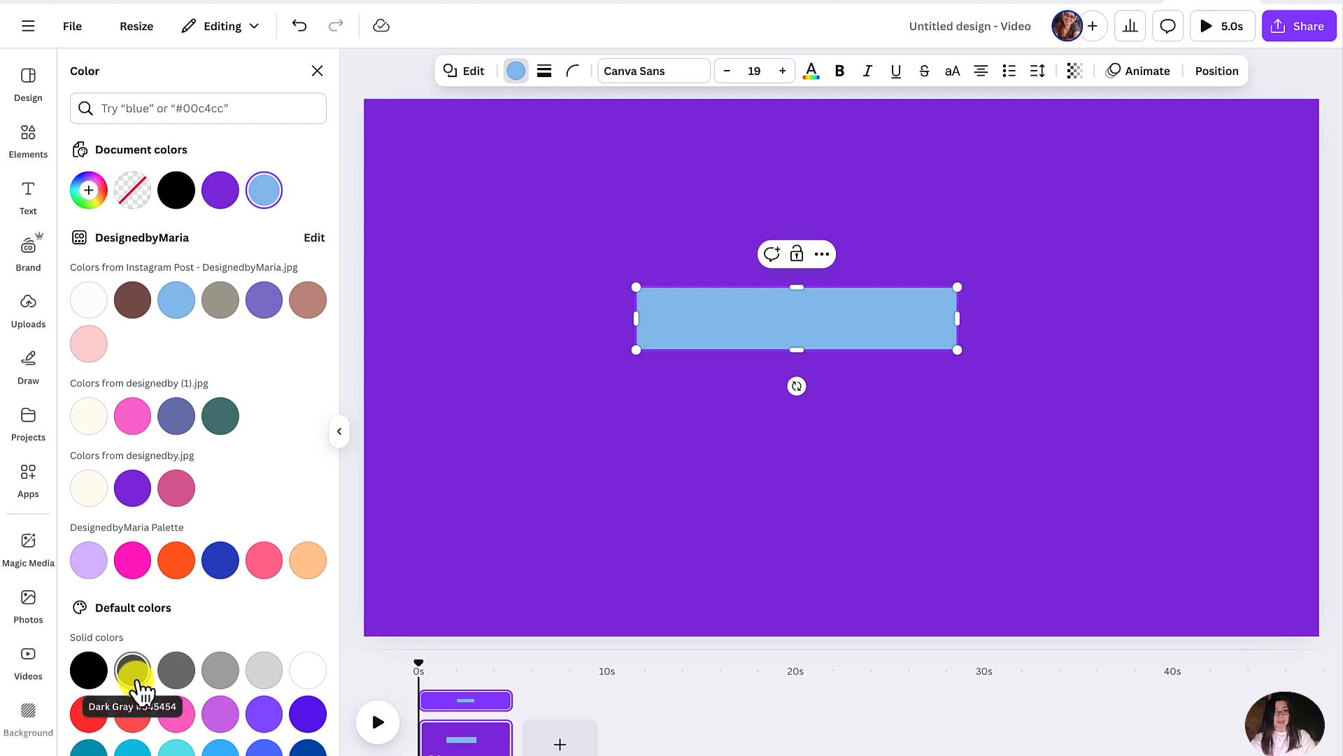
pyautogui.click(135, 675)
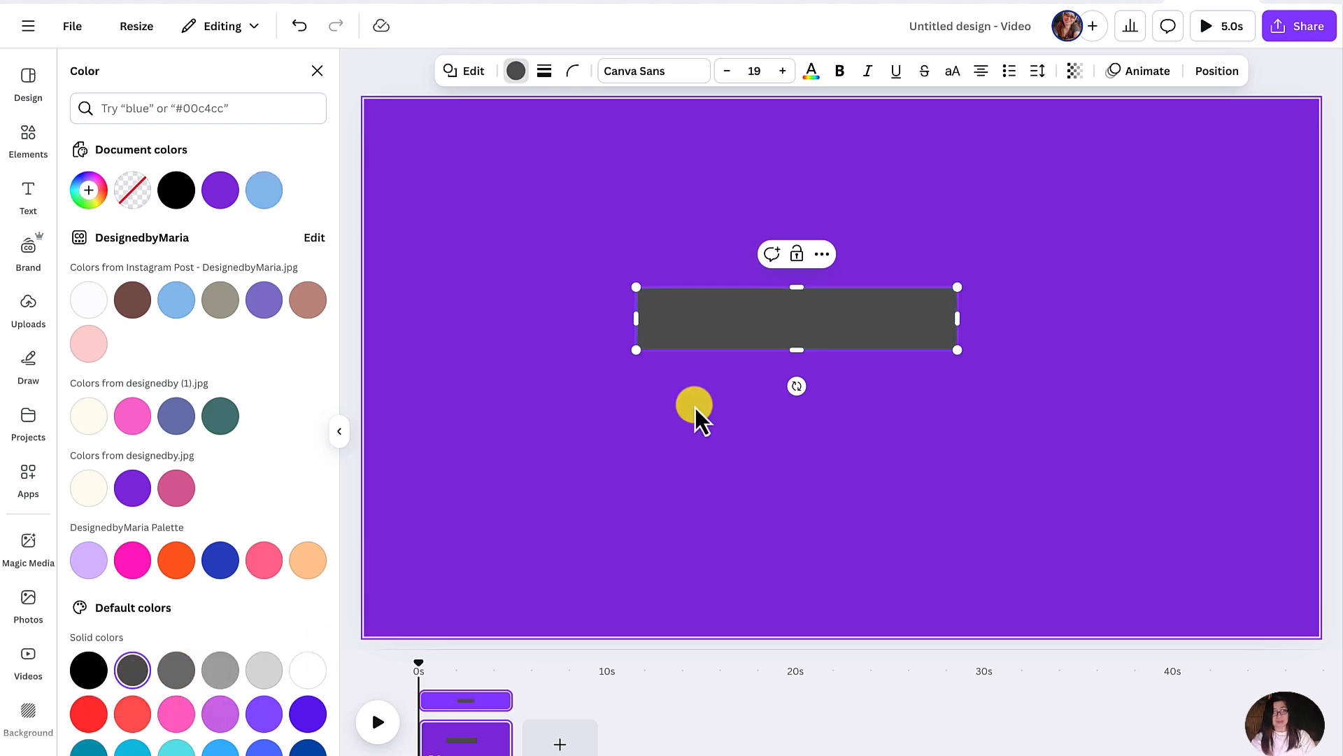
pyautogui.moveTo(767, 334); pyautogui.dragTo(807, 338)
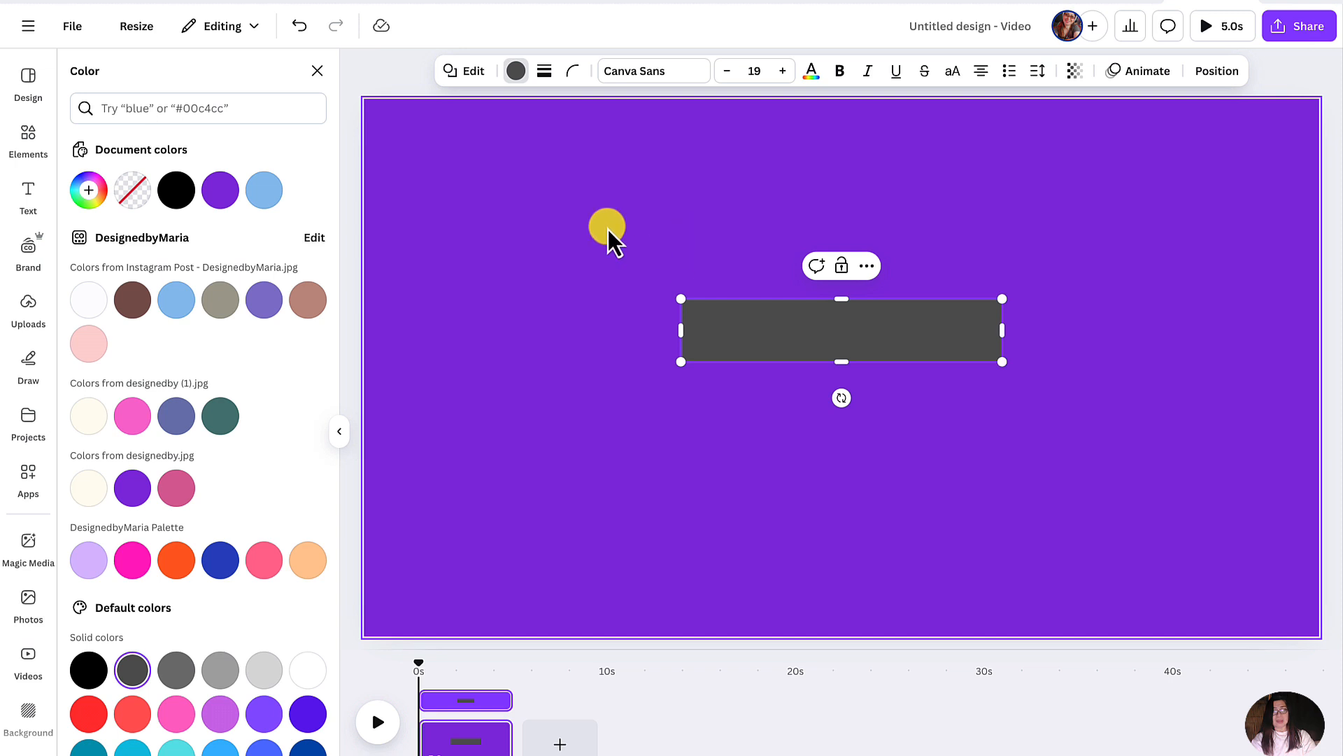
# - Set the bar's corner rounding to 100 and give it a solid white border with a weight of 10
pyautogui.click(574, 72)
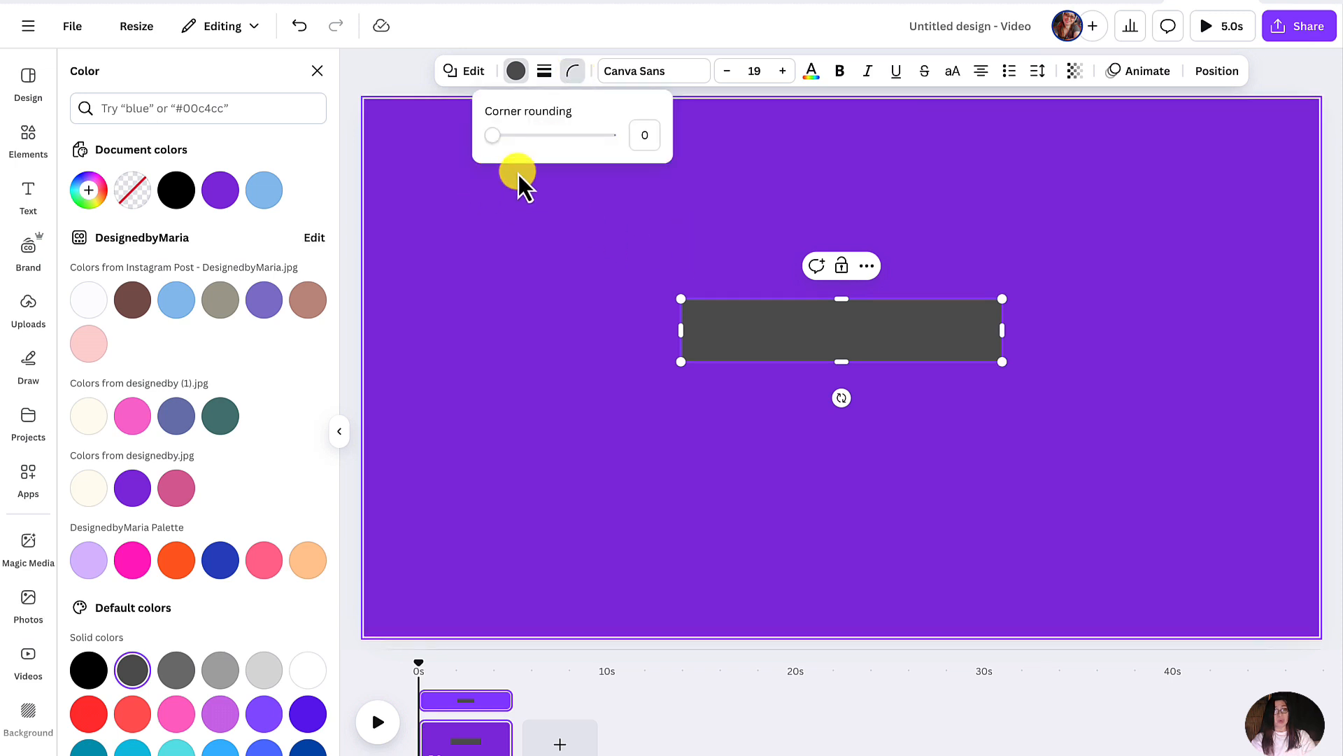
pyautogui.moveTo(493, 135); pyautogui.dragTo(624, 156)
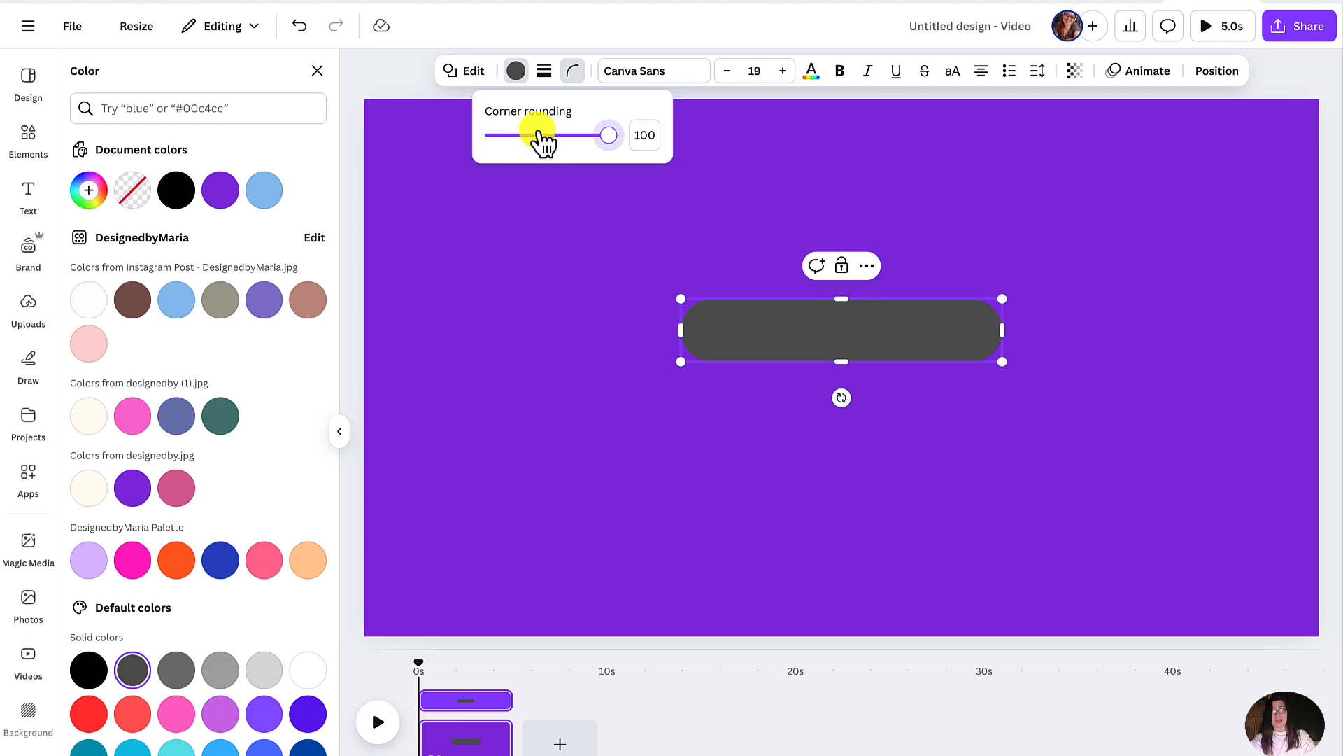
pyautogui.click(544, 72)
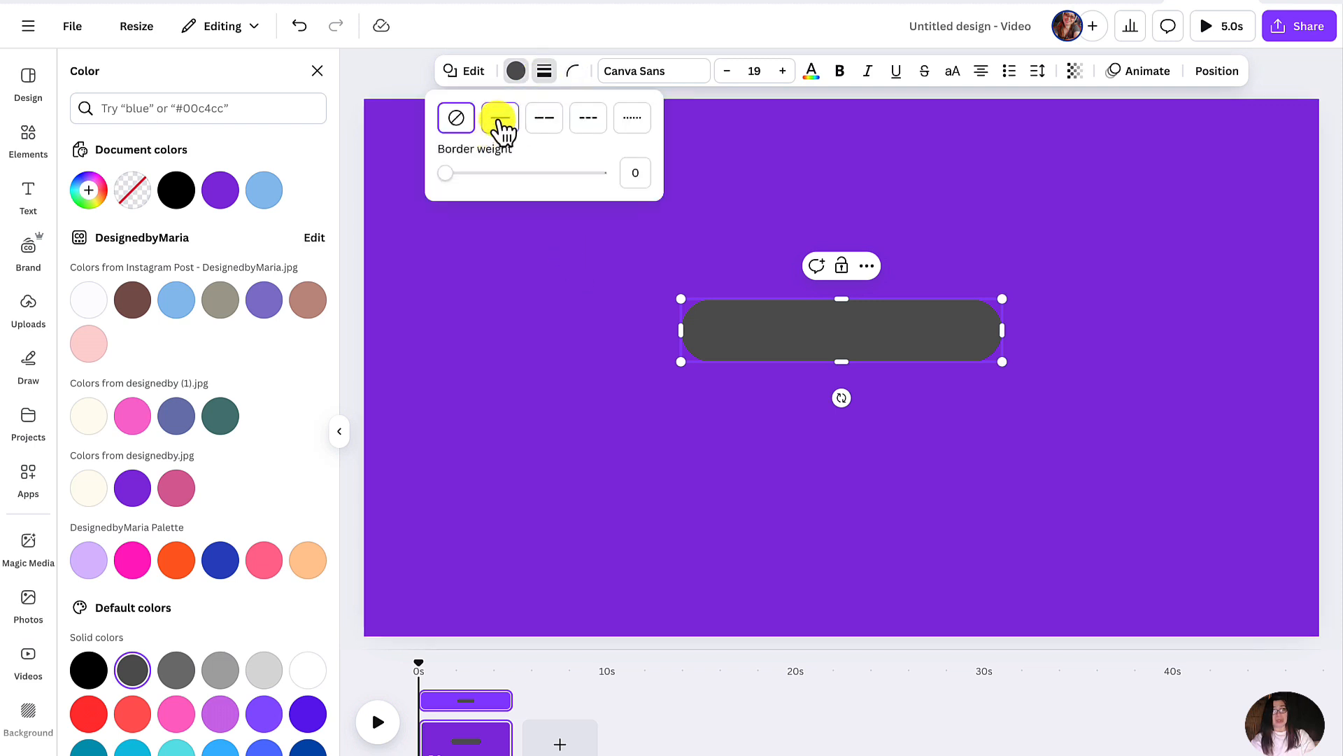
pyautogui.click(501, 118)
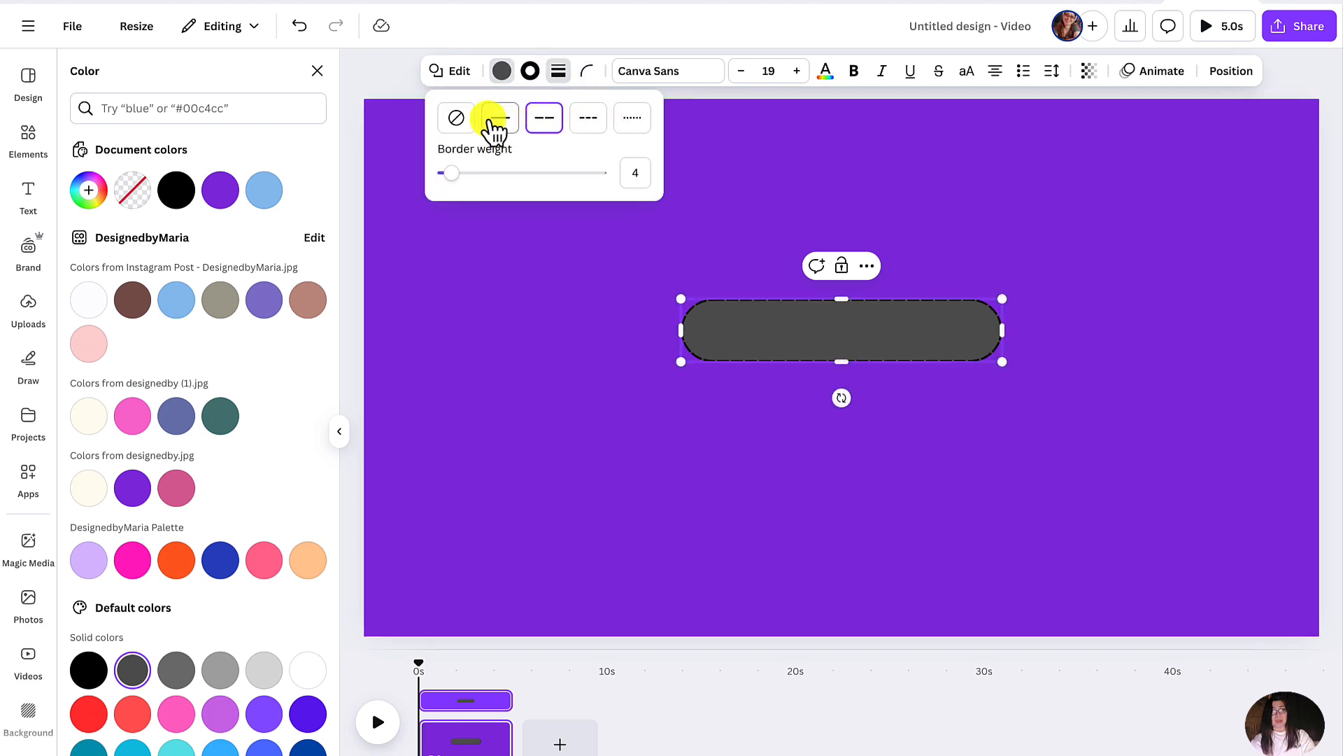
pyautogui.moveTo(451, 173); pyautogui.dragTo(459, 174)
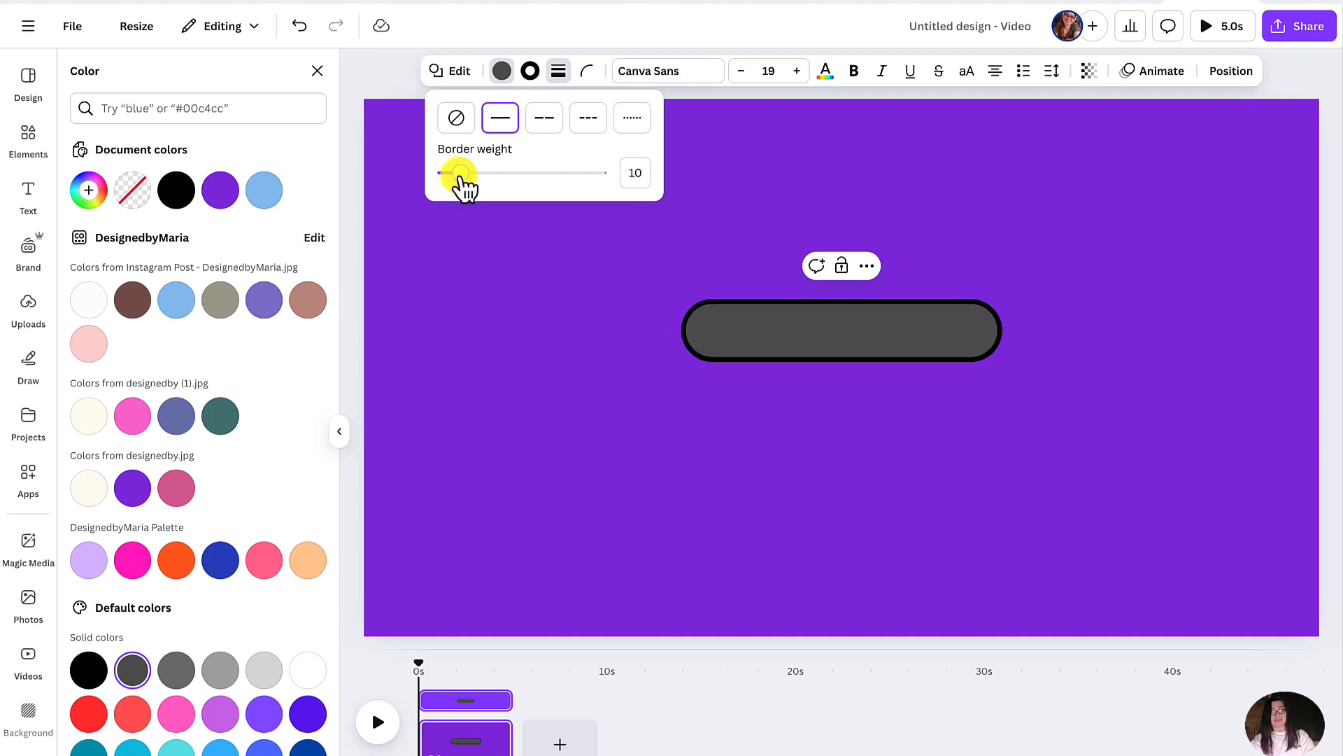
pyautogui.click(529, 71)
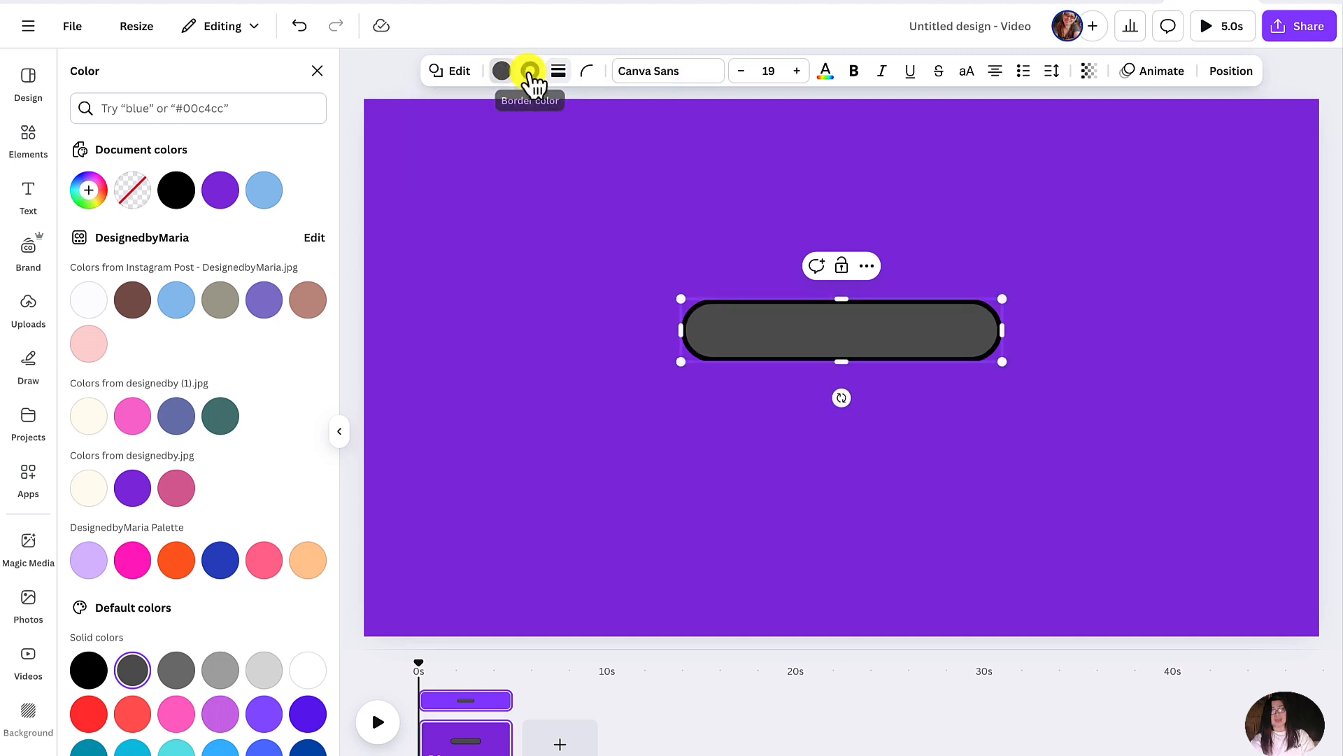
pyautogui.click(91, 301)
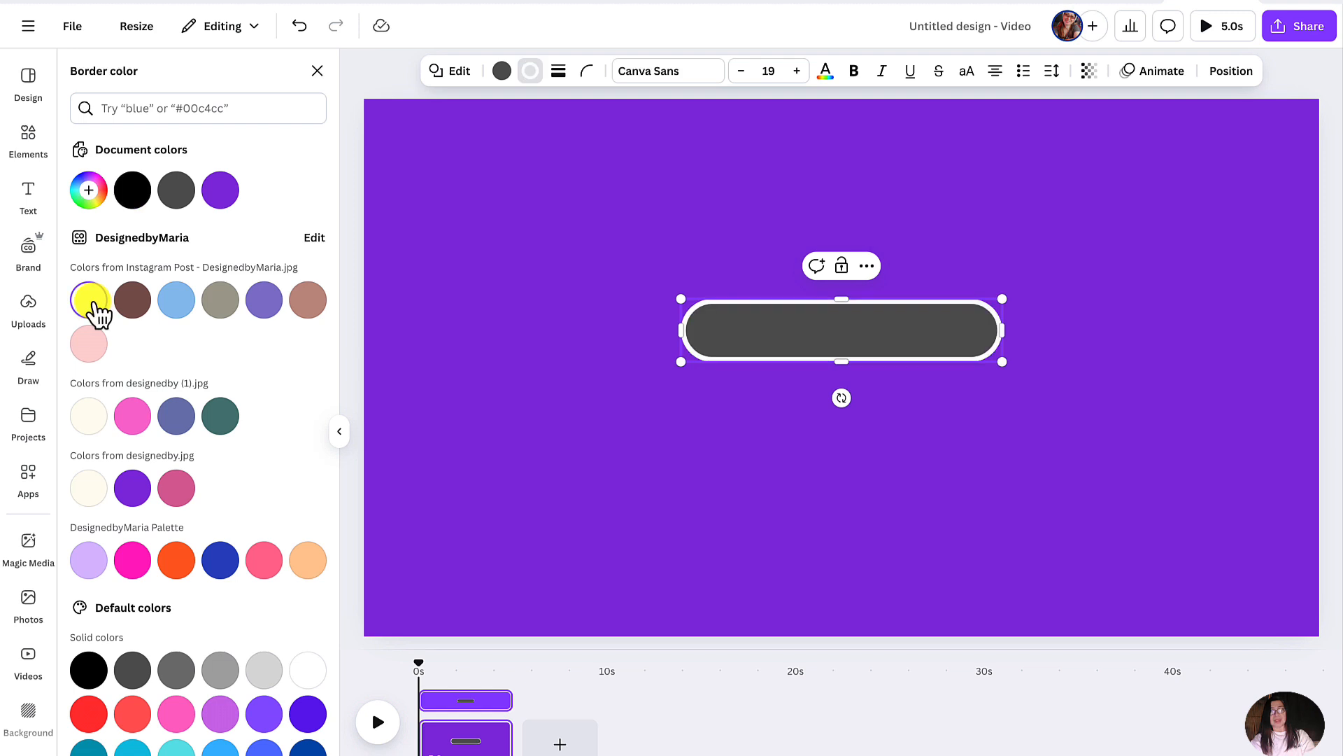
pyautogui.click(580, 372)
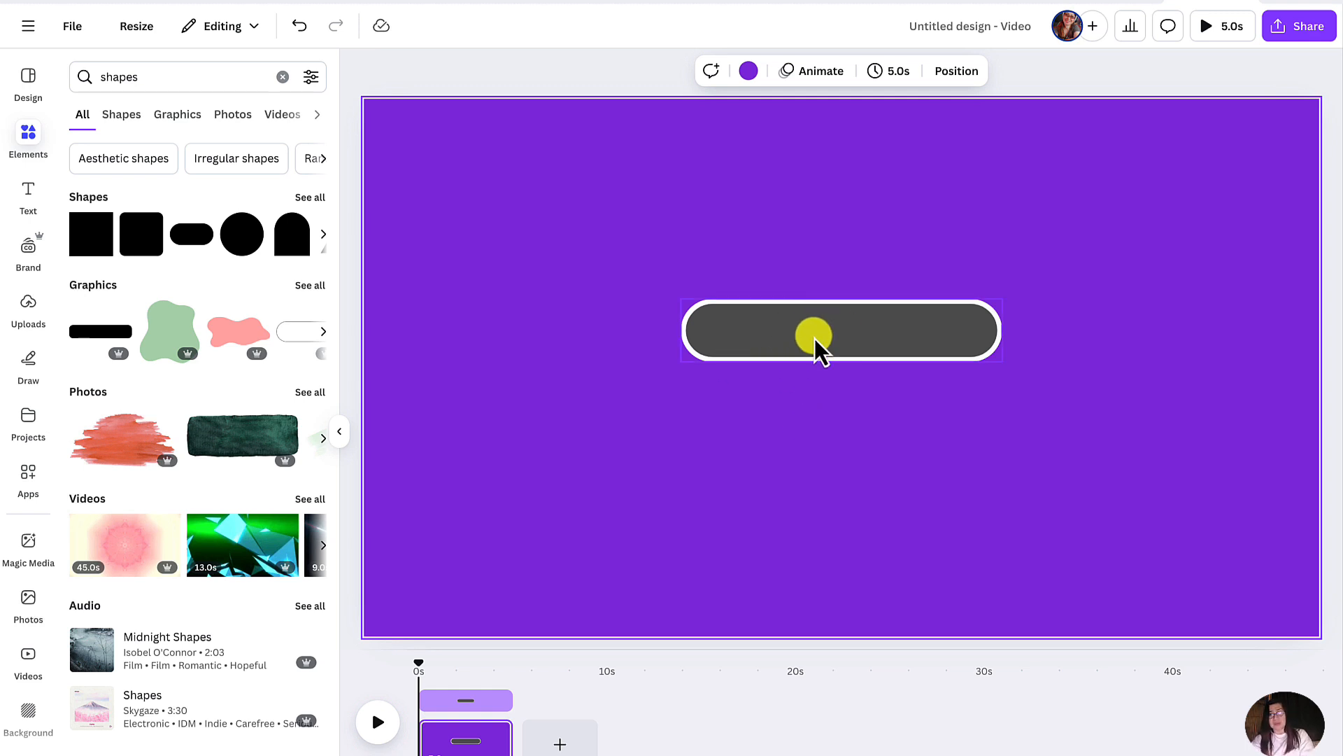
# - Duplicate the rounded bar, place the copy below the original, and fill the copy with light gray
pyautogui.rightClick(816, 341)
pyautogui.click(876, 422)
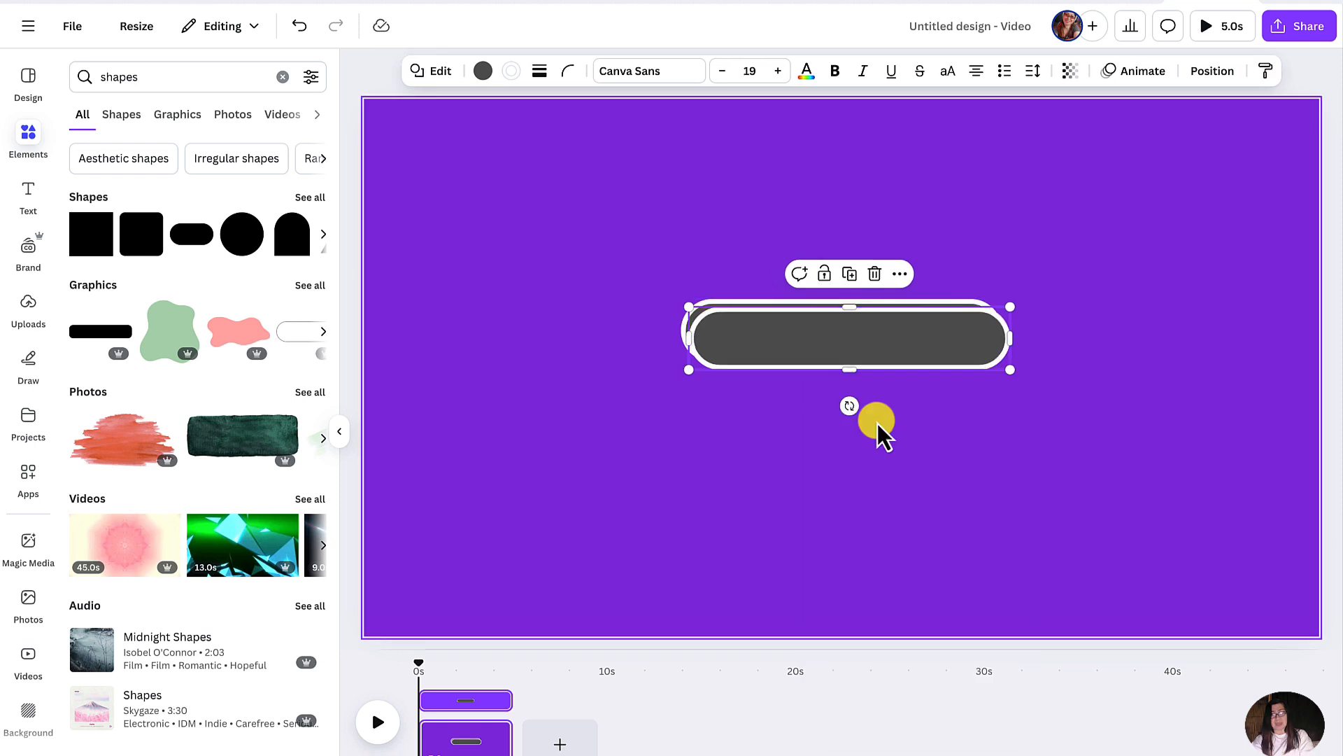
pyautogui.moveTo(870, 348); pyautogui.dragTo(845, 423)
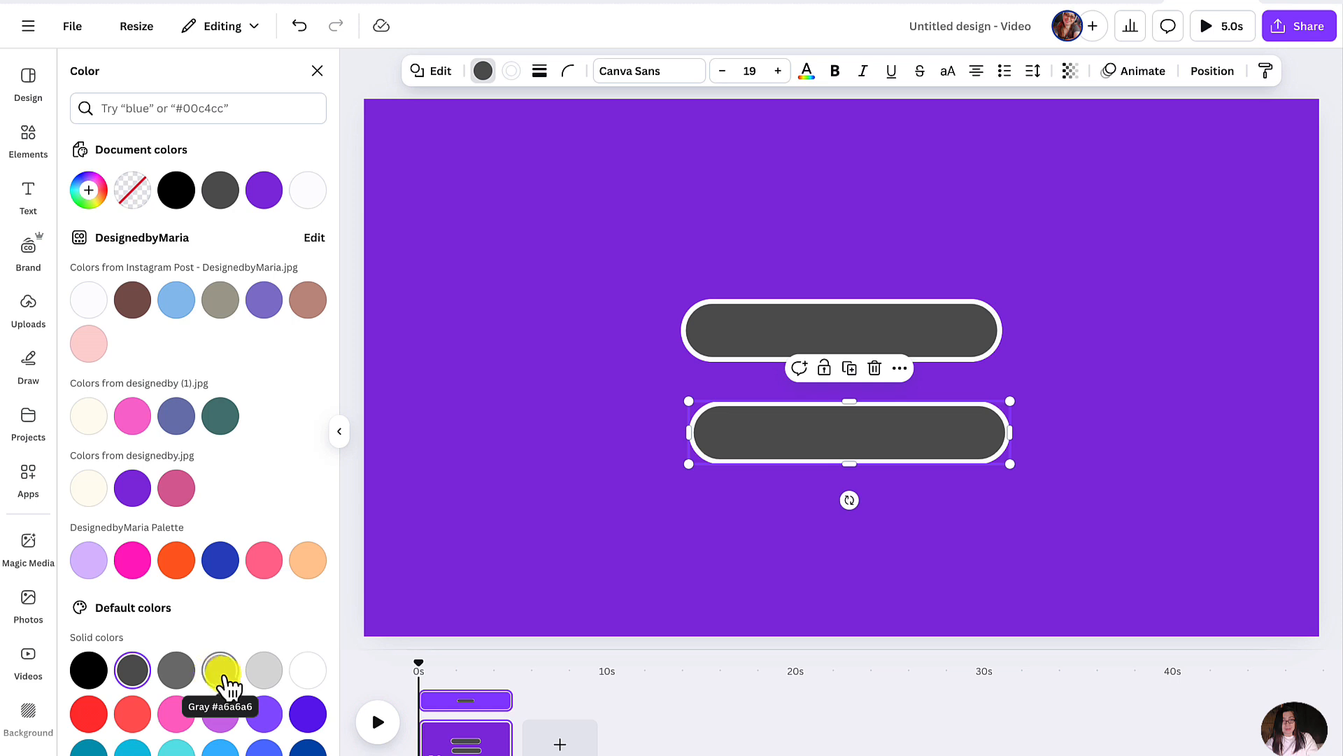
pyautogui.click(262, 675)
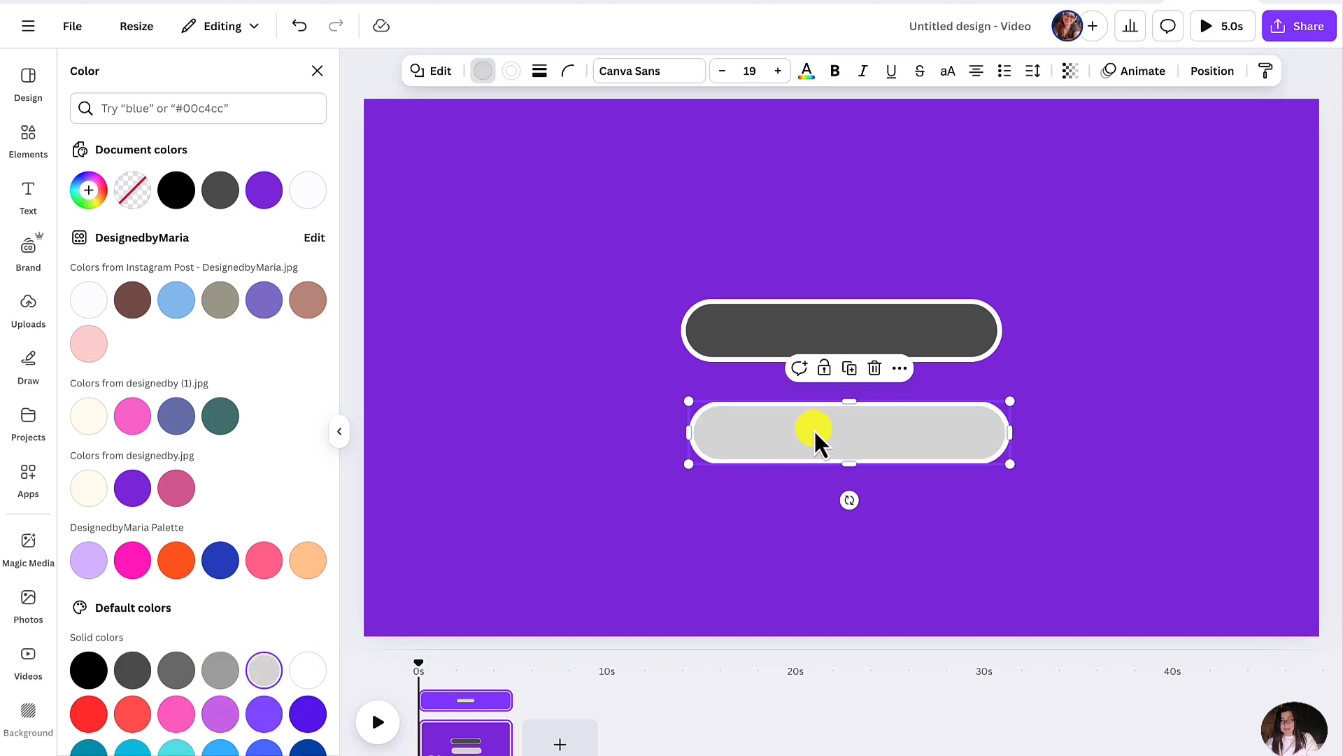
# - Place the light gray bar over the dark gray one and adjust its ends so it fits evenly inside the white border
pyautogui.moveTo(815, 432); pyautogui.dragTo(837, 356)
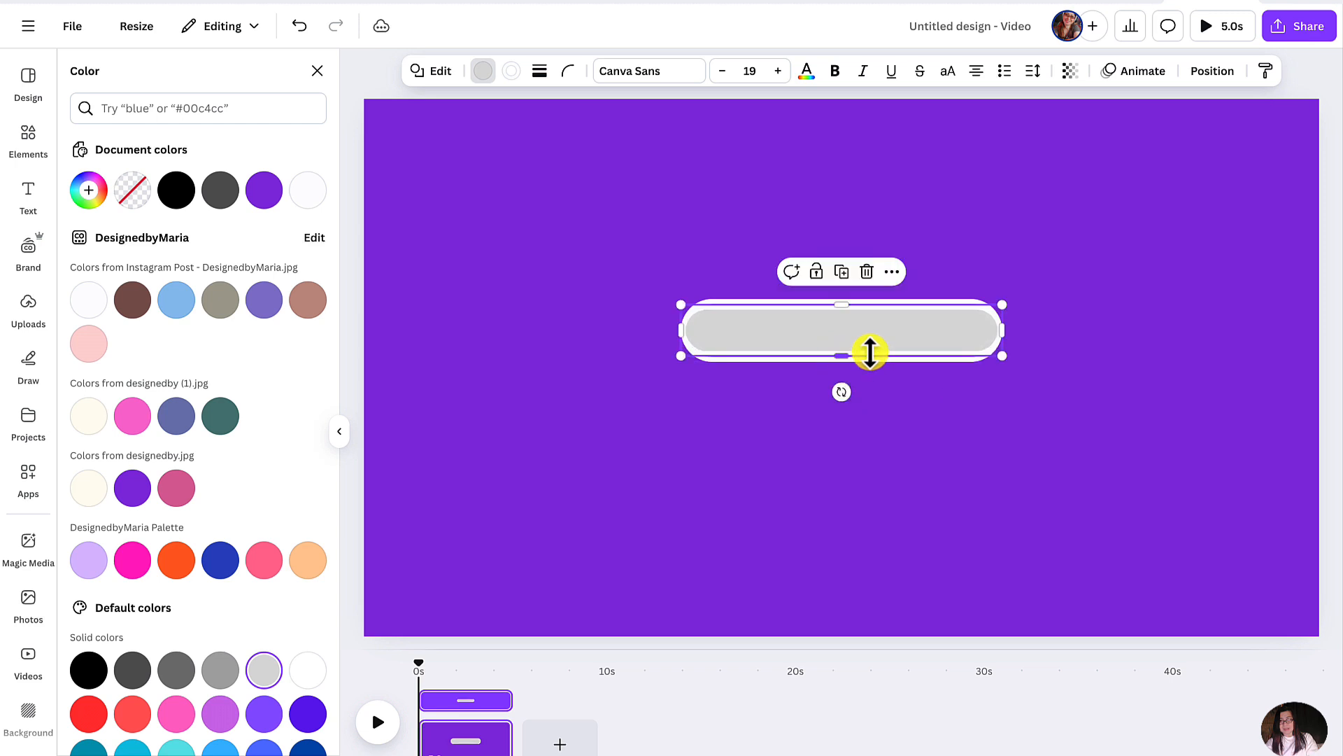
pyautogui.moveTo(998, 332); pyautogui.dragTo(992, 330)
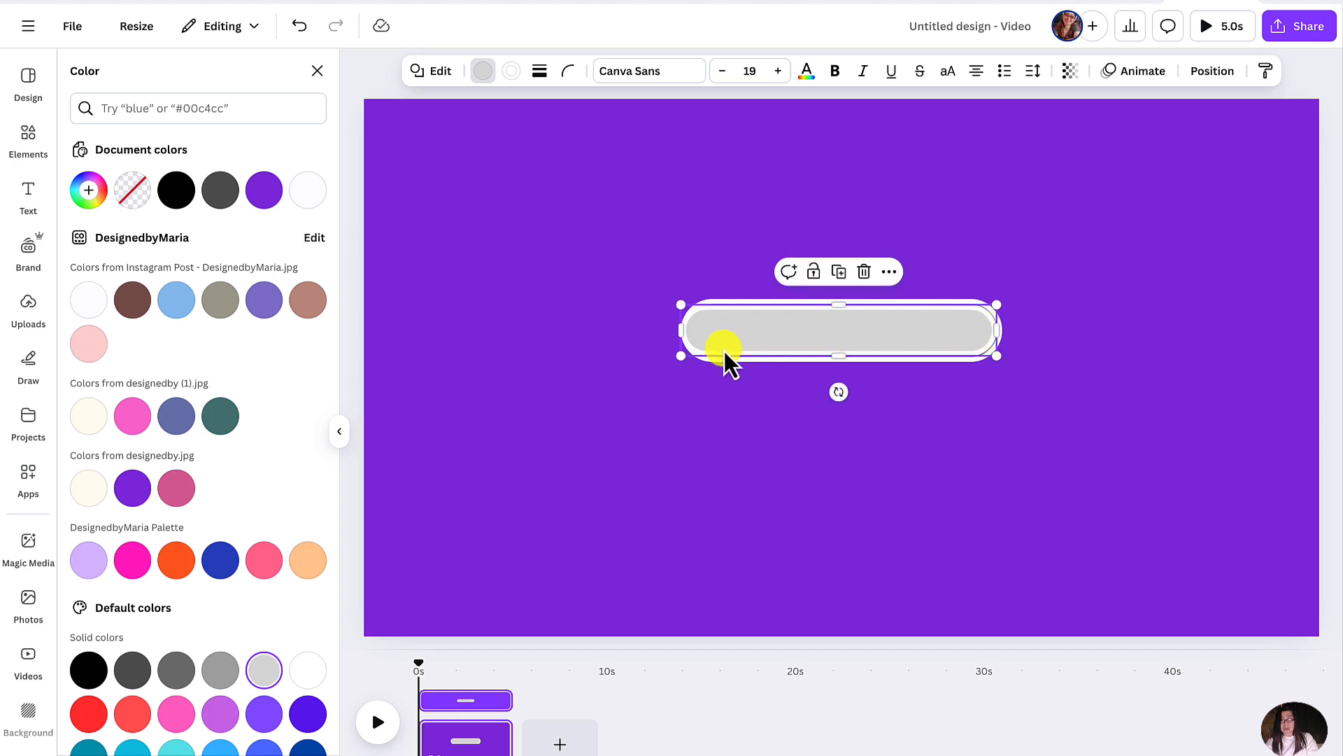
pyautogui.moveTo(682, 334); pyautogui.dragTo(688, 333)
pyautogui.click(805, 432)
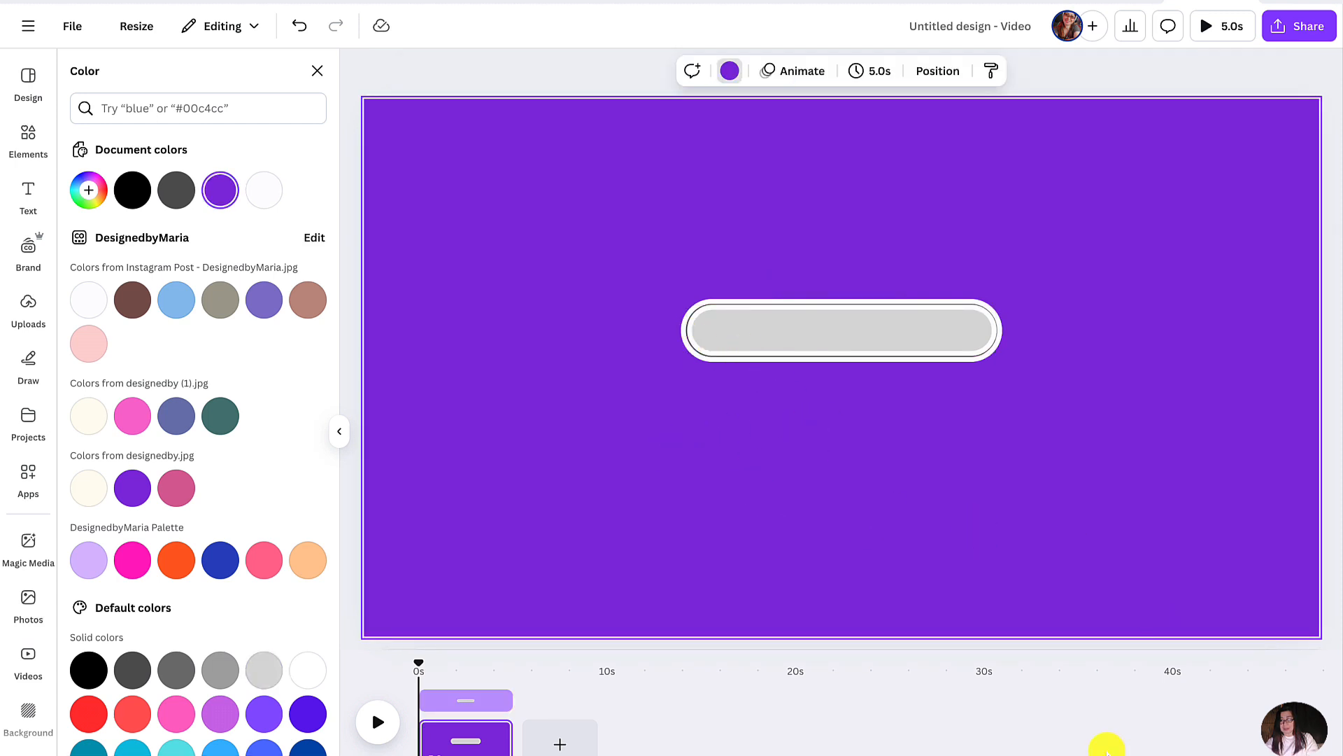
pyautogui.hotkey('ctrl', '+')
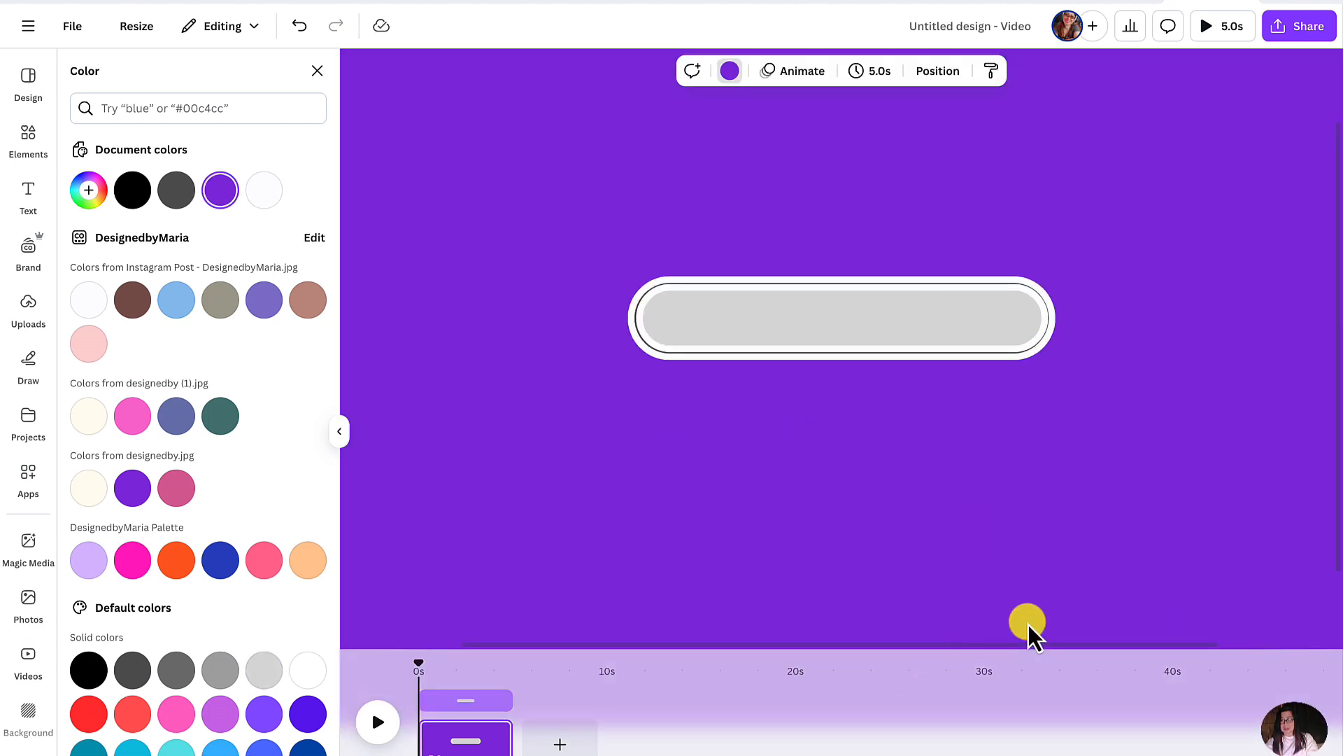
pyautogui.click(666, 327)
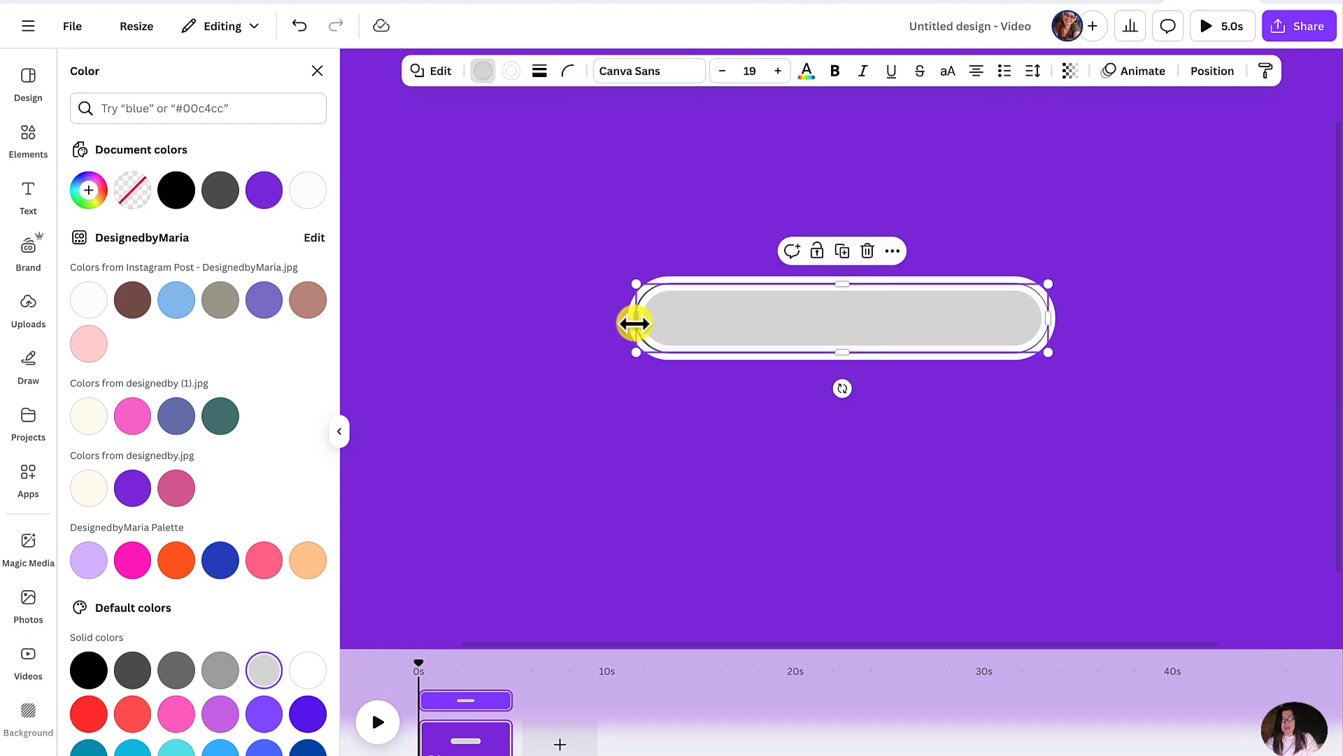
pyautogui.moveTo(633, 323); pyautogui.dragTo(634, 320)
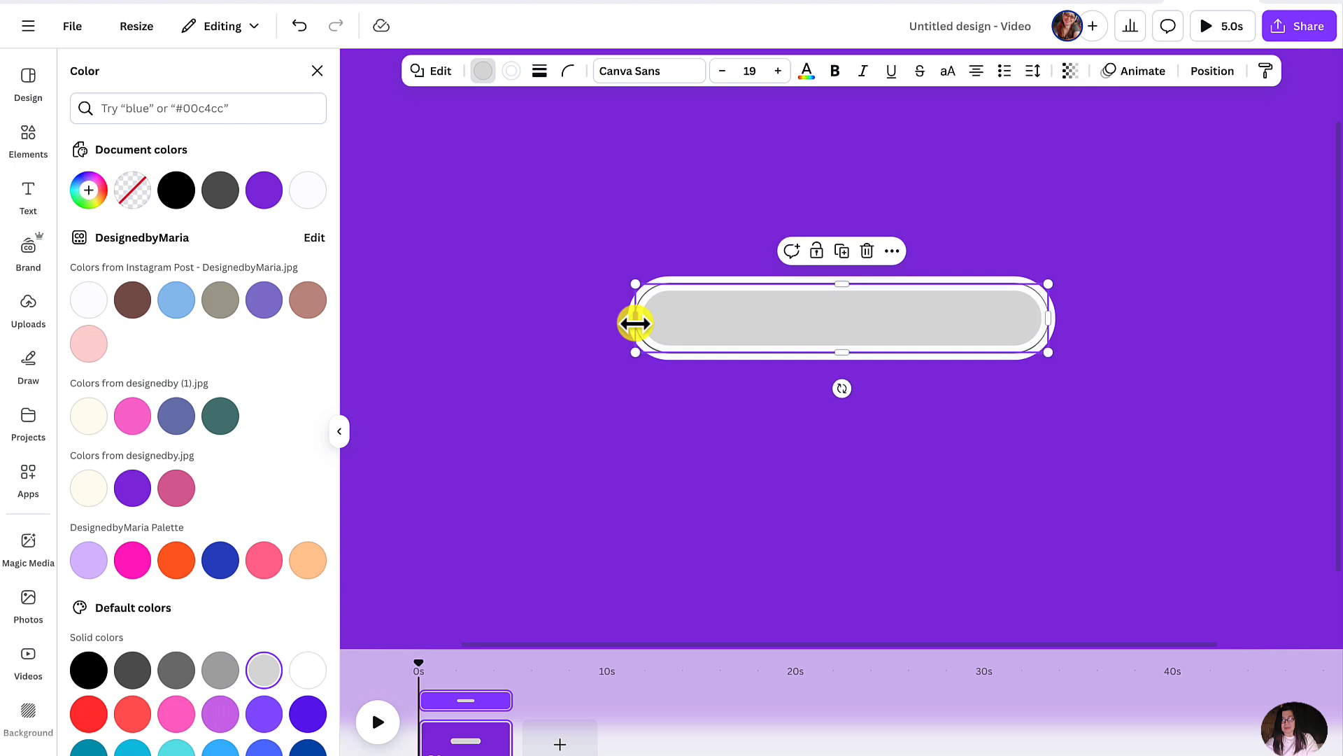
pyautogui.click(733, 437)
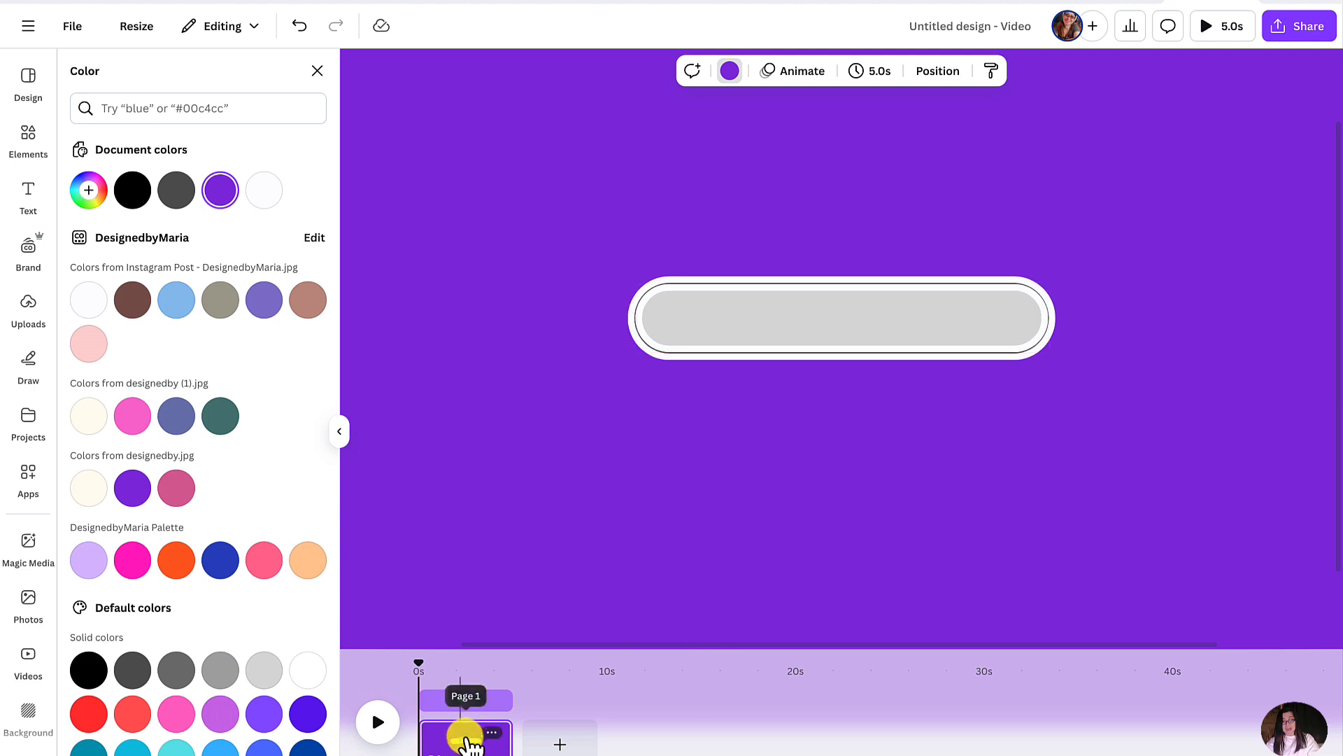
# - Shorten the page's duration to 2.0 seconds and shorten the light gray bar slightly from its right end
pyautogui.moveTo(505, 746); pyautogui.dragTo(449, 749)
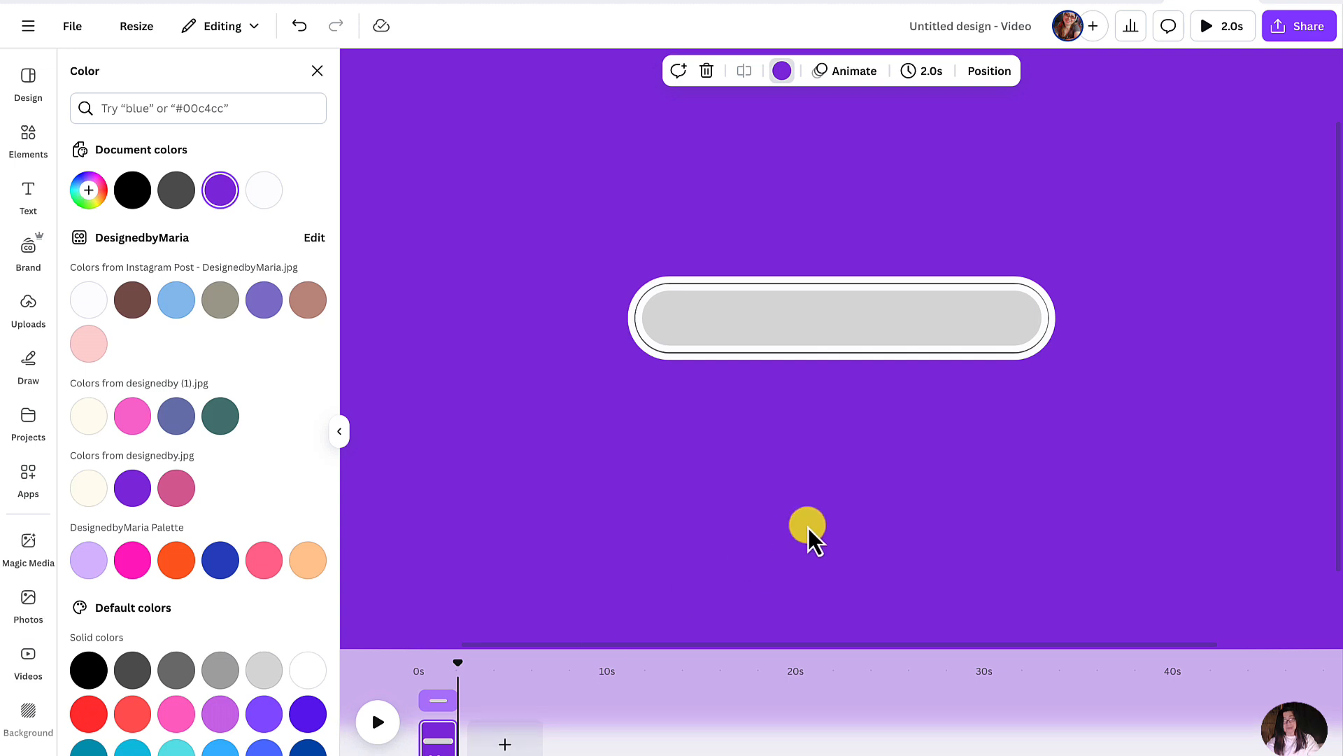
pyautogui.click(987, 323)
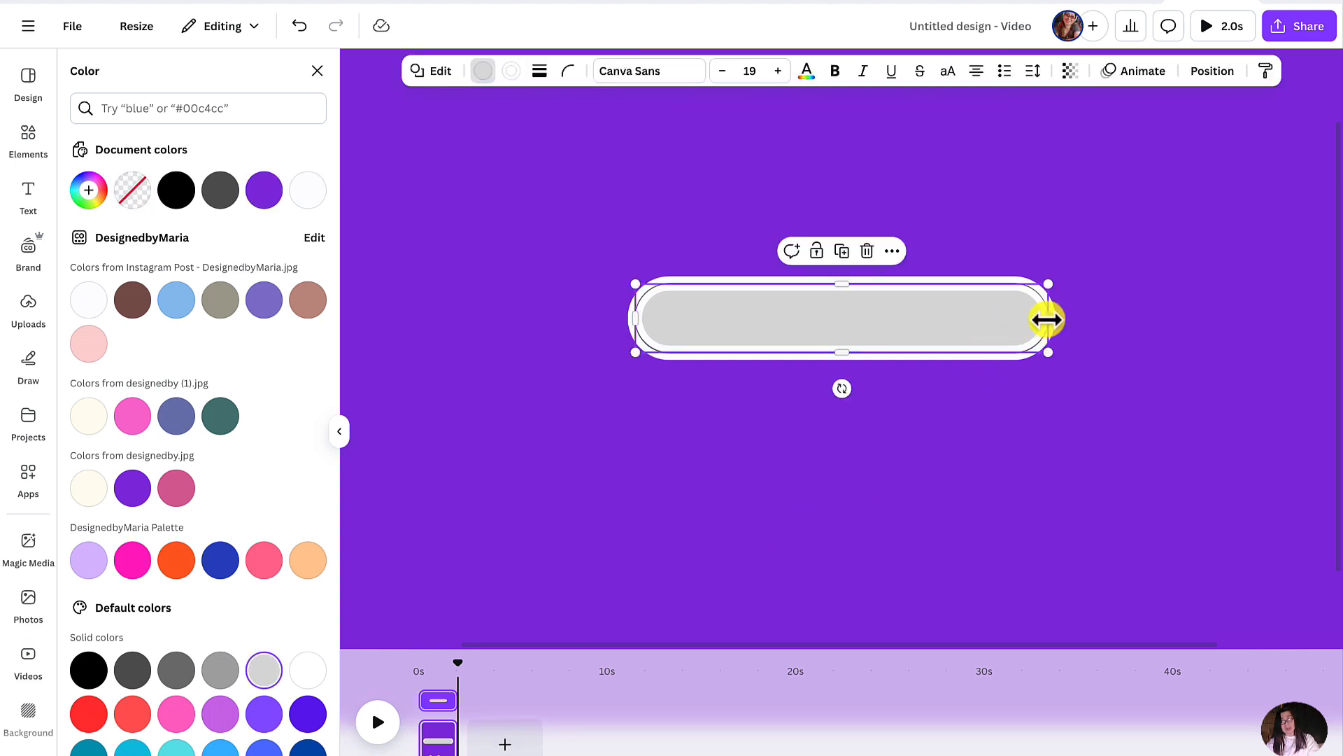
pyautogui.moveTo(1047, 319); pyautogui.dragTo(1023, 319)
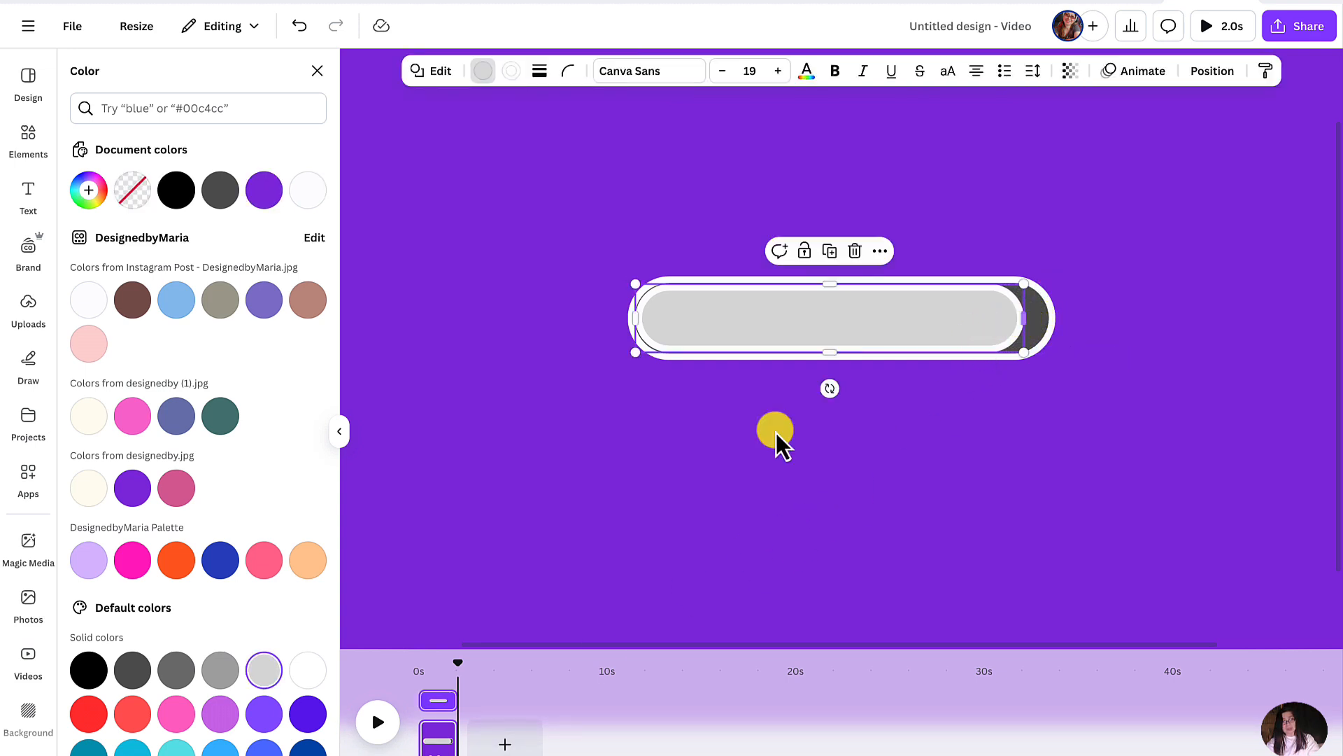
# - Duplicate the first page and shorten the light gray bar a little more from its right end on the copy
pyautogui.rightClick(437, 734)
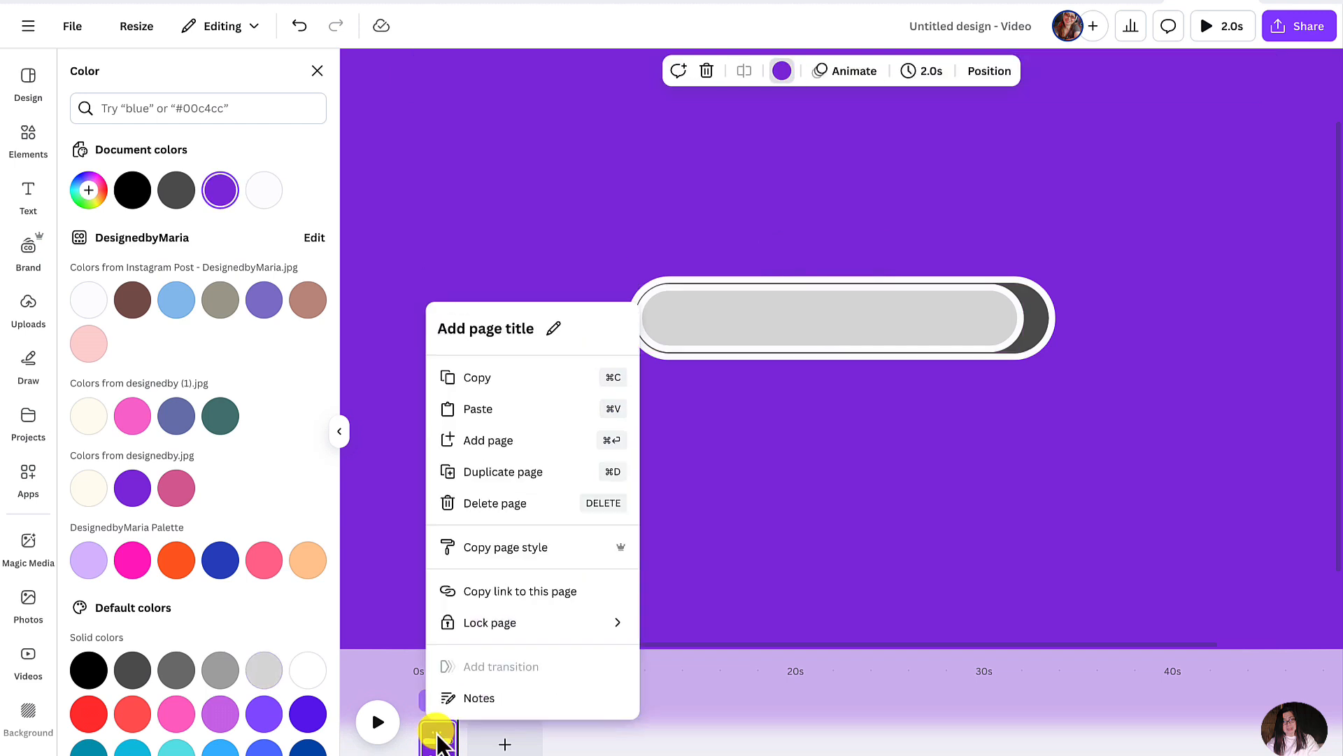
pyautogui.click(548, 473)
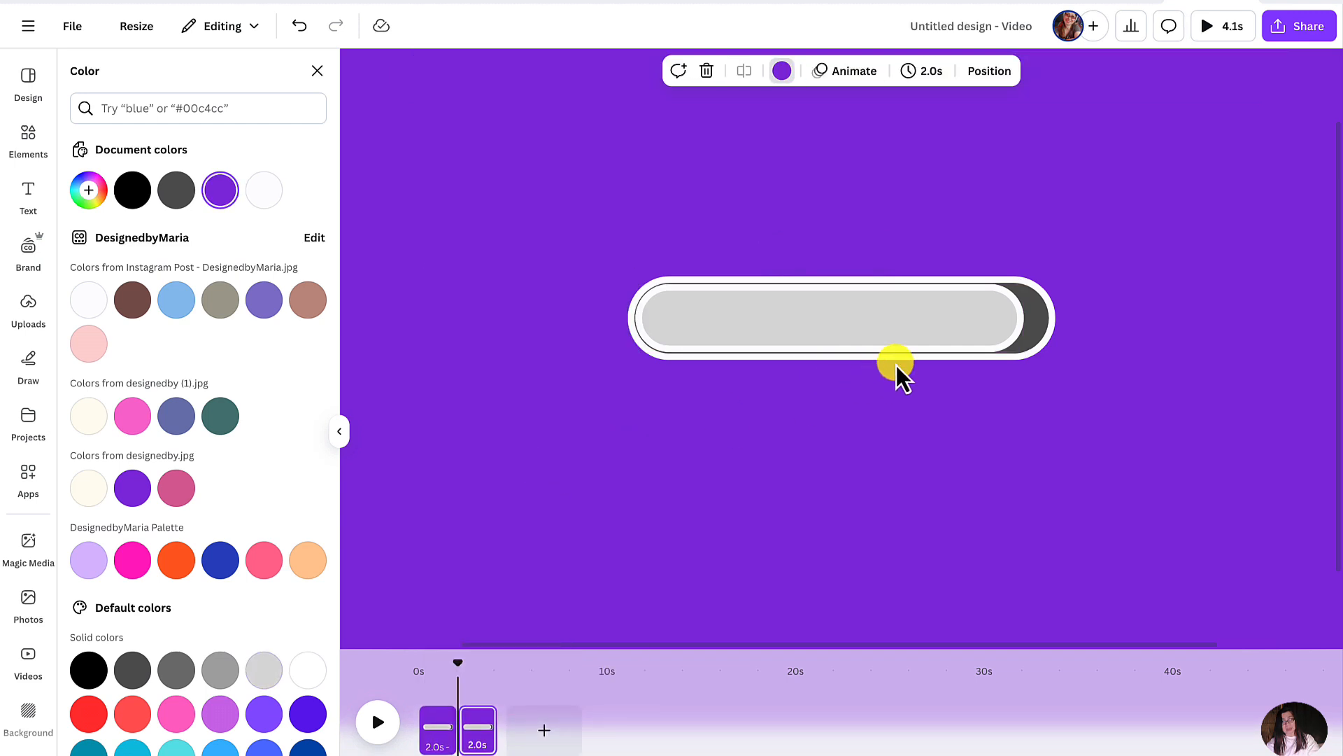
pyautogui.click(956, 338)
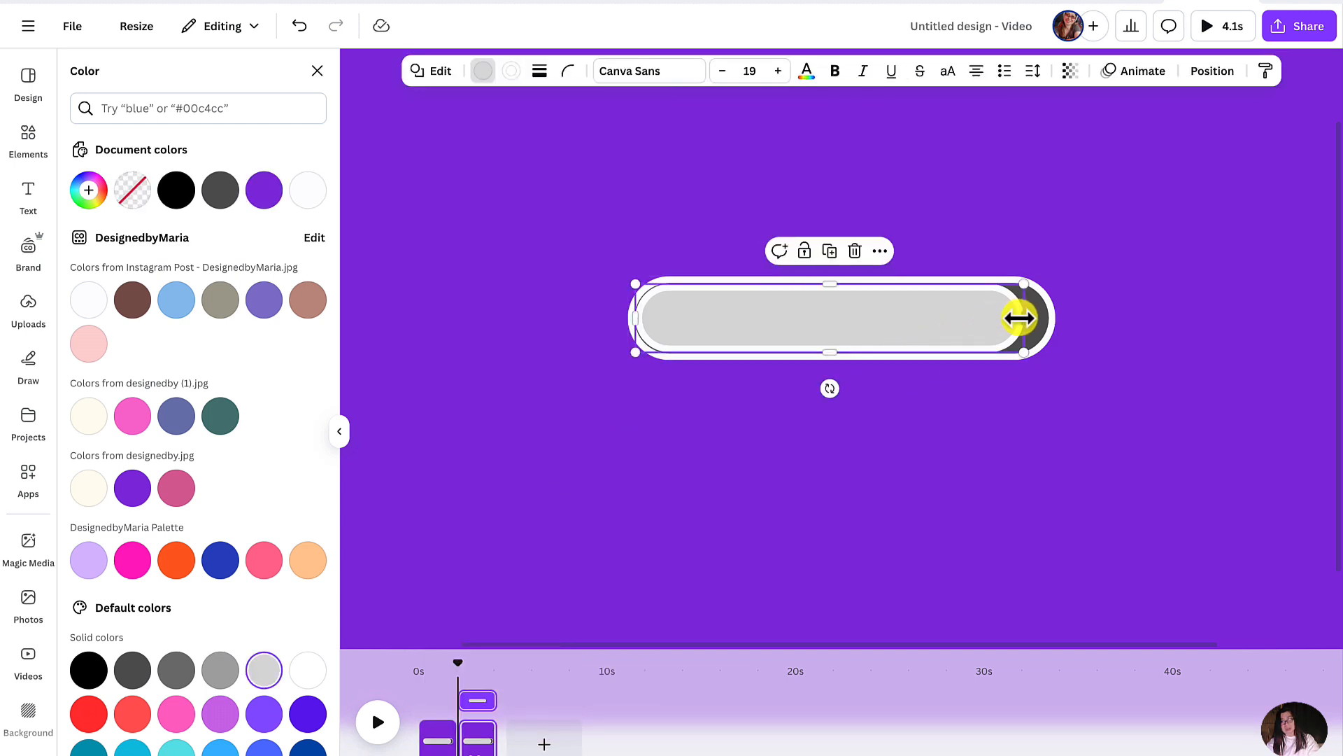
pyautogui.moveTo(1018, 319); pyautogui.dragTo(989, 318)
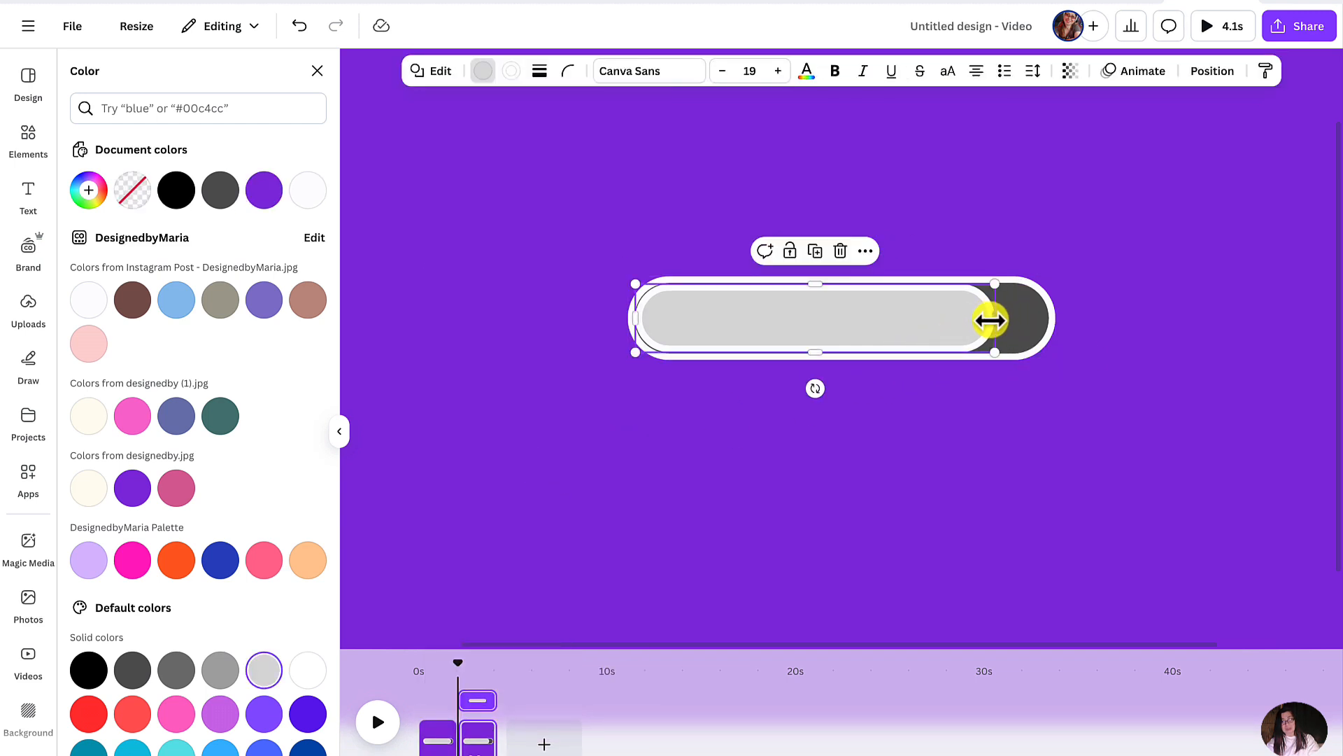
# - Duplicate the second page and shorten the light gray bar by another small step on the third page
pyautogui.rightClick(480, 740)
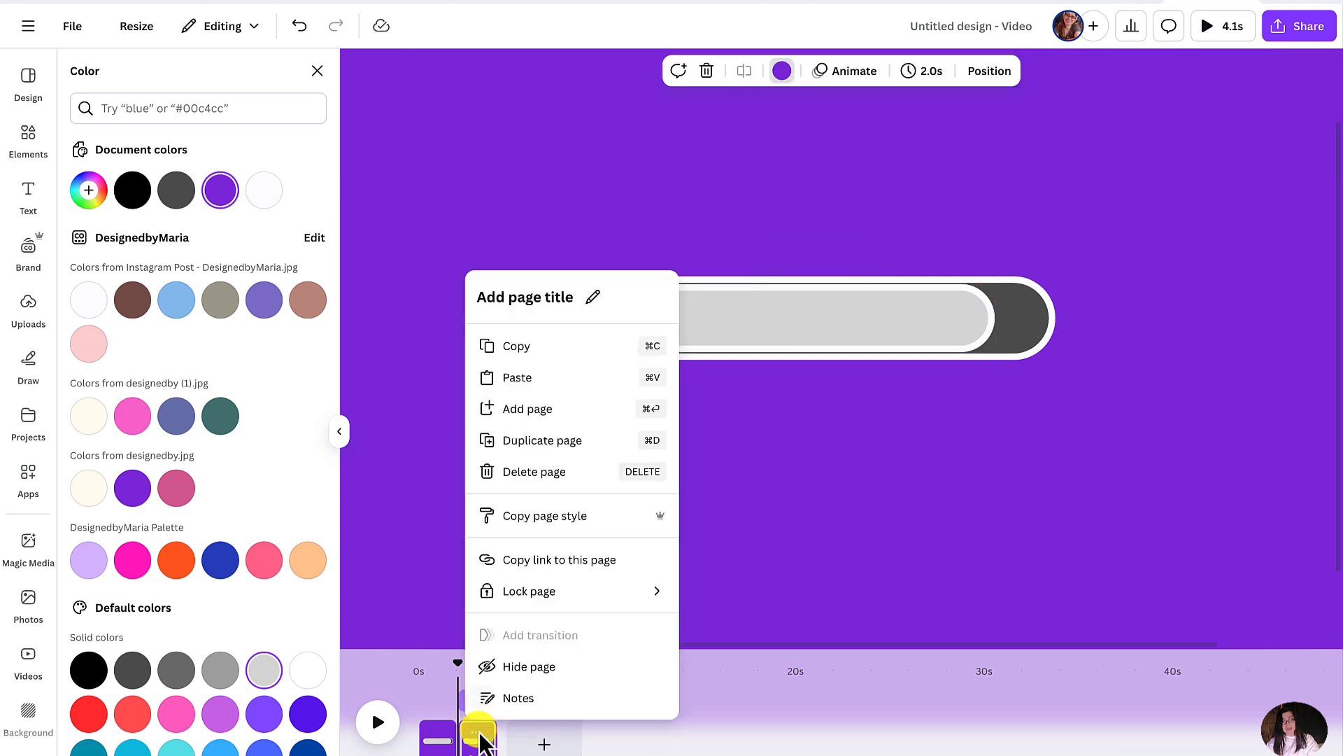
pyautogui.click(575, 440)
pyautogui.click(929, 337)
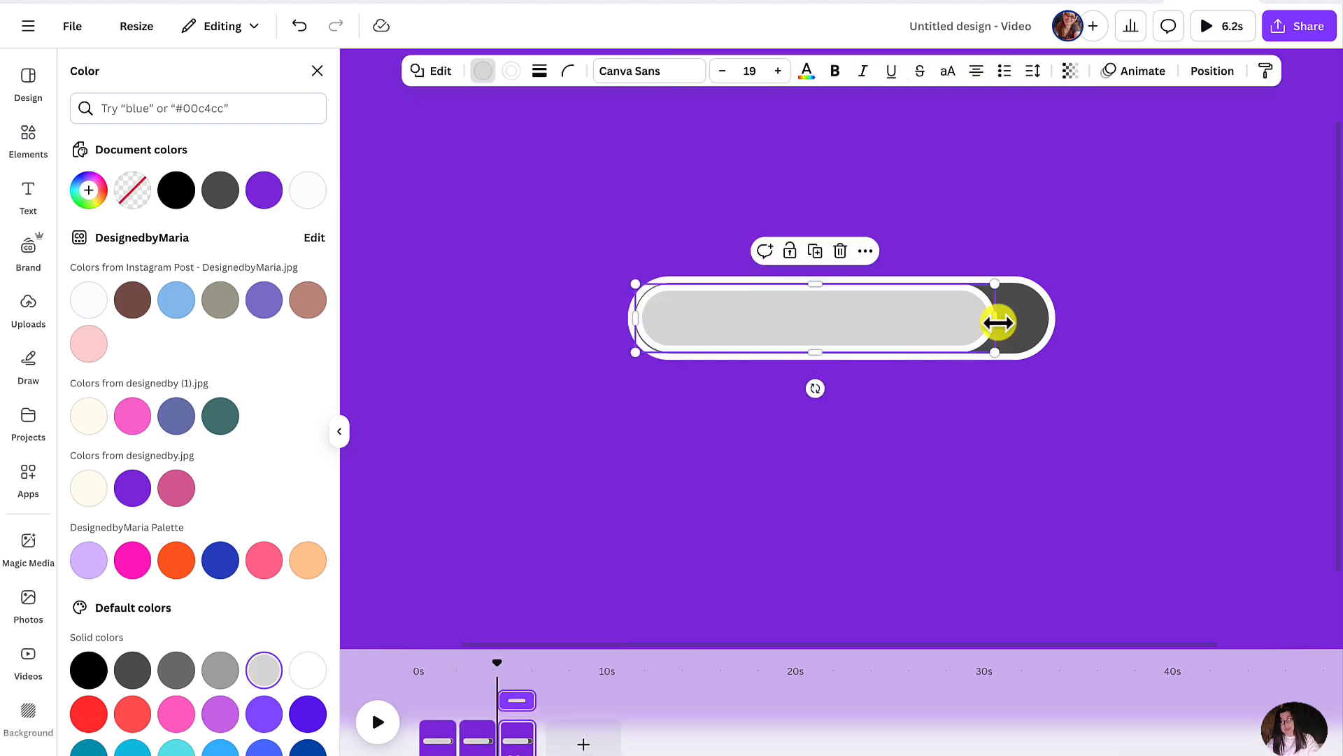
pyautogui.moveTo(988, 320); pyautogui.dragTo(966, 320)
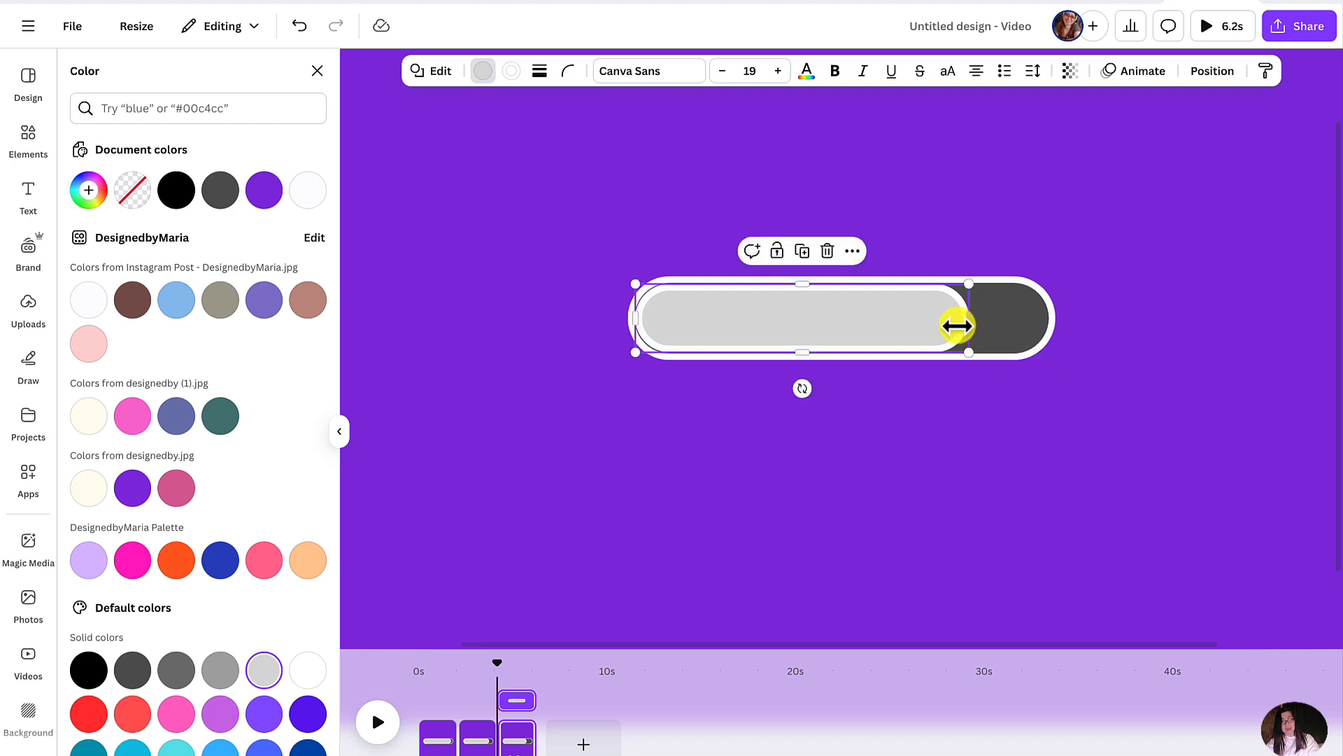
# - Keep duplicating the latest page and shortening the light gray bar further from its right end, through the seventh page
pyautogui.rightClick(522, 734)
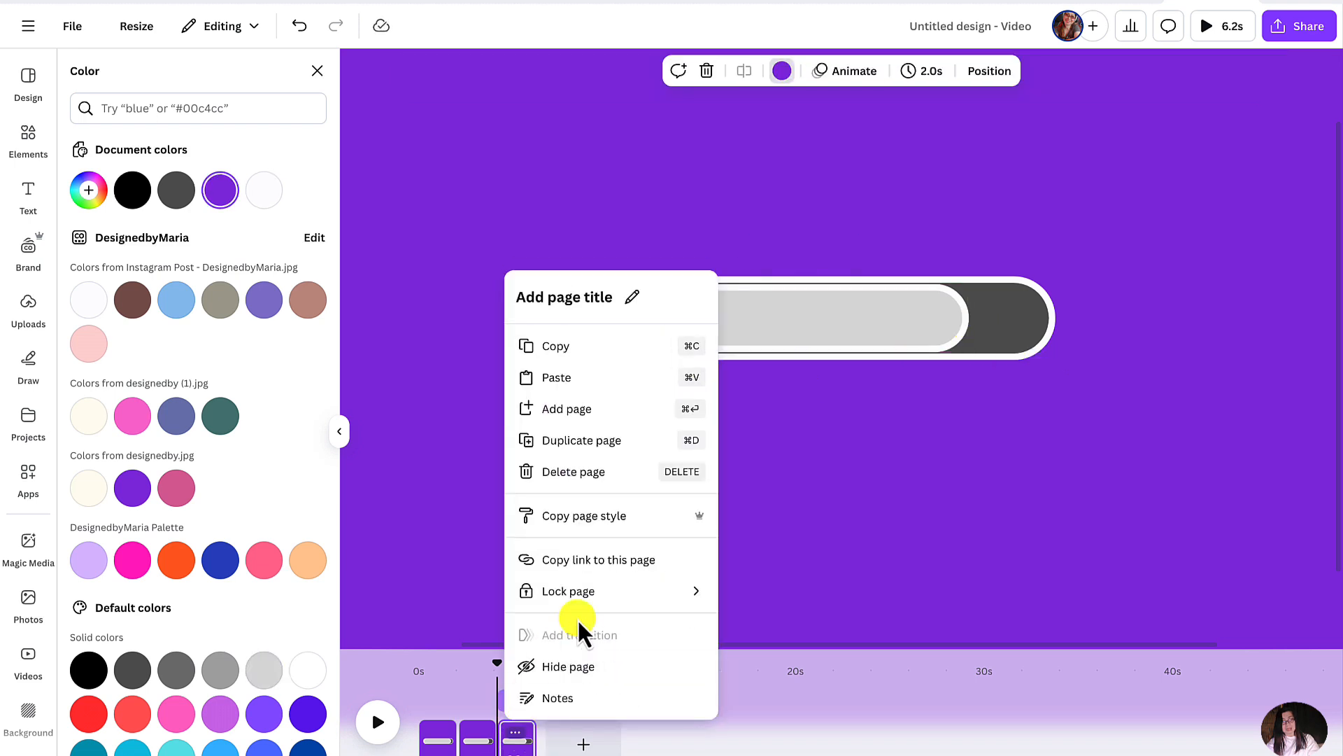
pyautogui.click(625, 441)
pyautogui.click(957, 334)
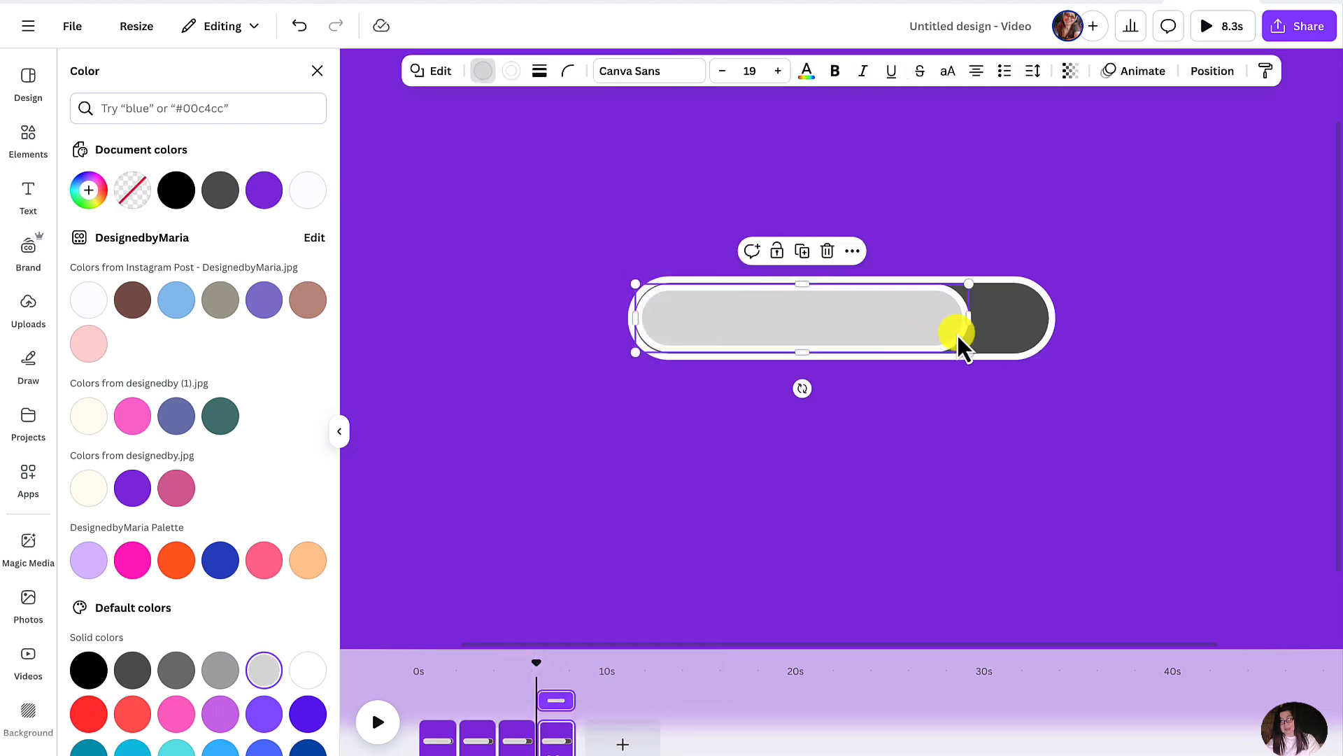
pyautogui.moveTo(965, 320); pyautogui.dragTo(946, 321)
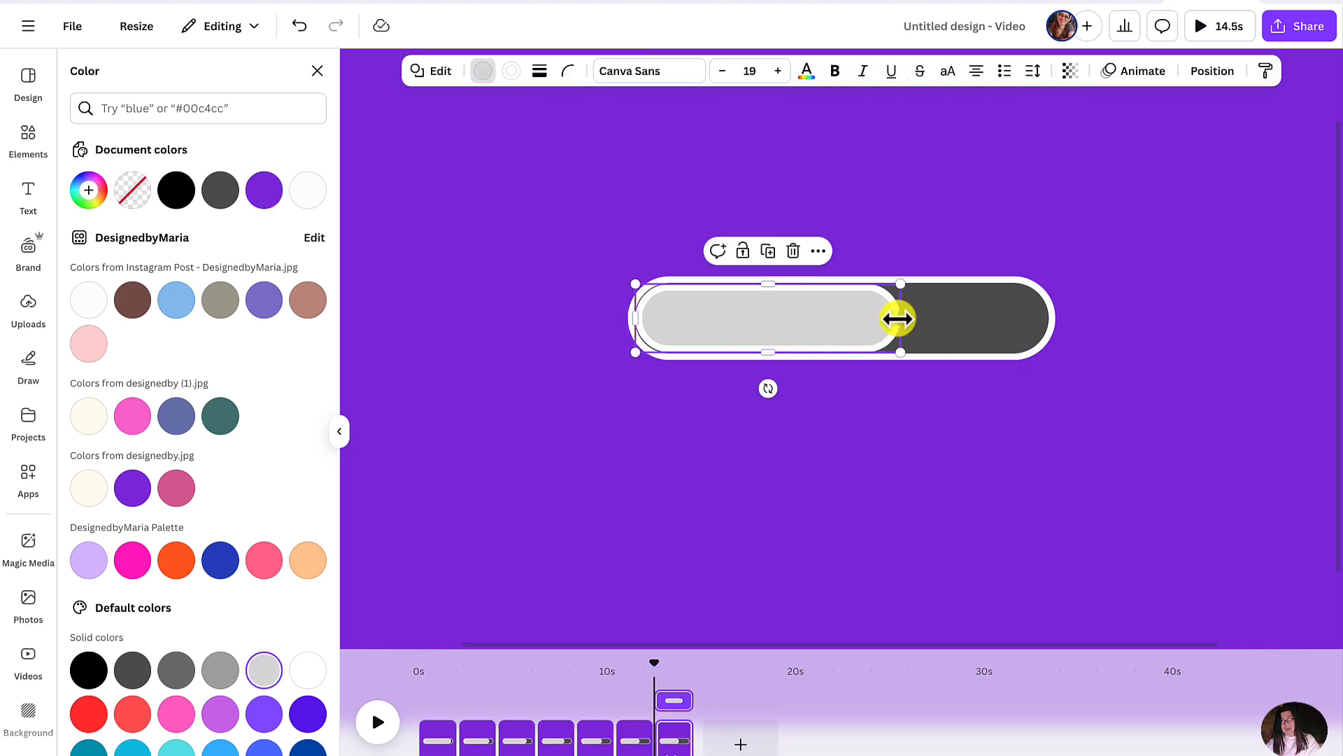
pyautogui.moveTo(898, 319); pyautogui.dragTo(876, 319)
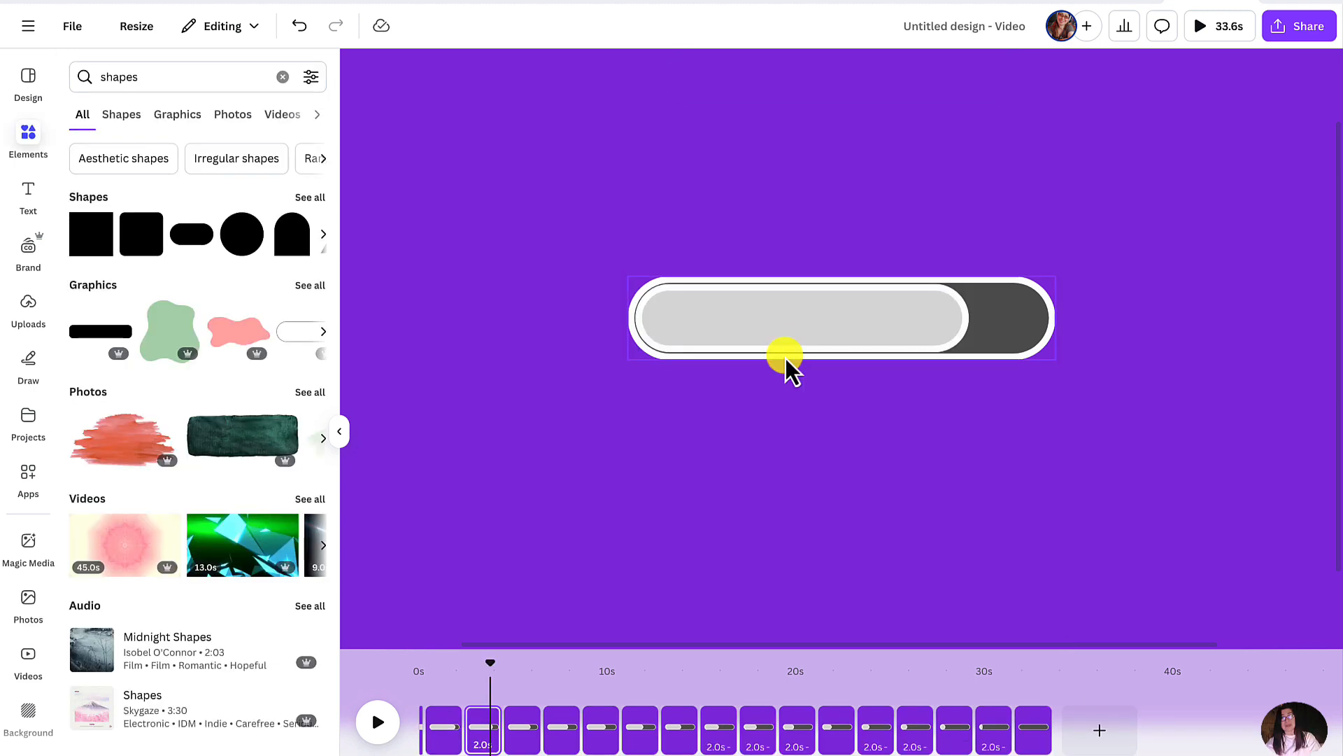
# - Trim the 2-second progress bar pages in the timeline to about 1 second each
pyautogui.click(792, 326)
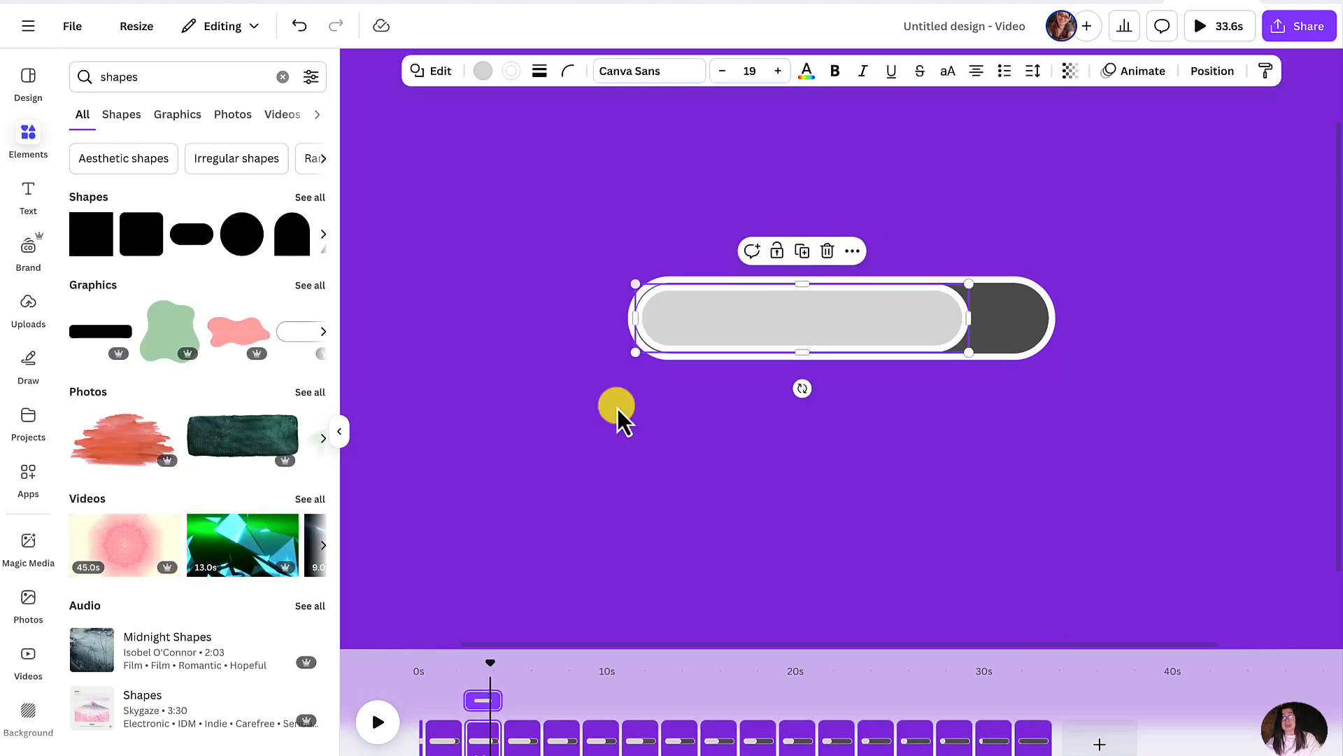
pyautogui.click(448, 738)
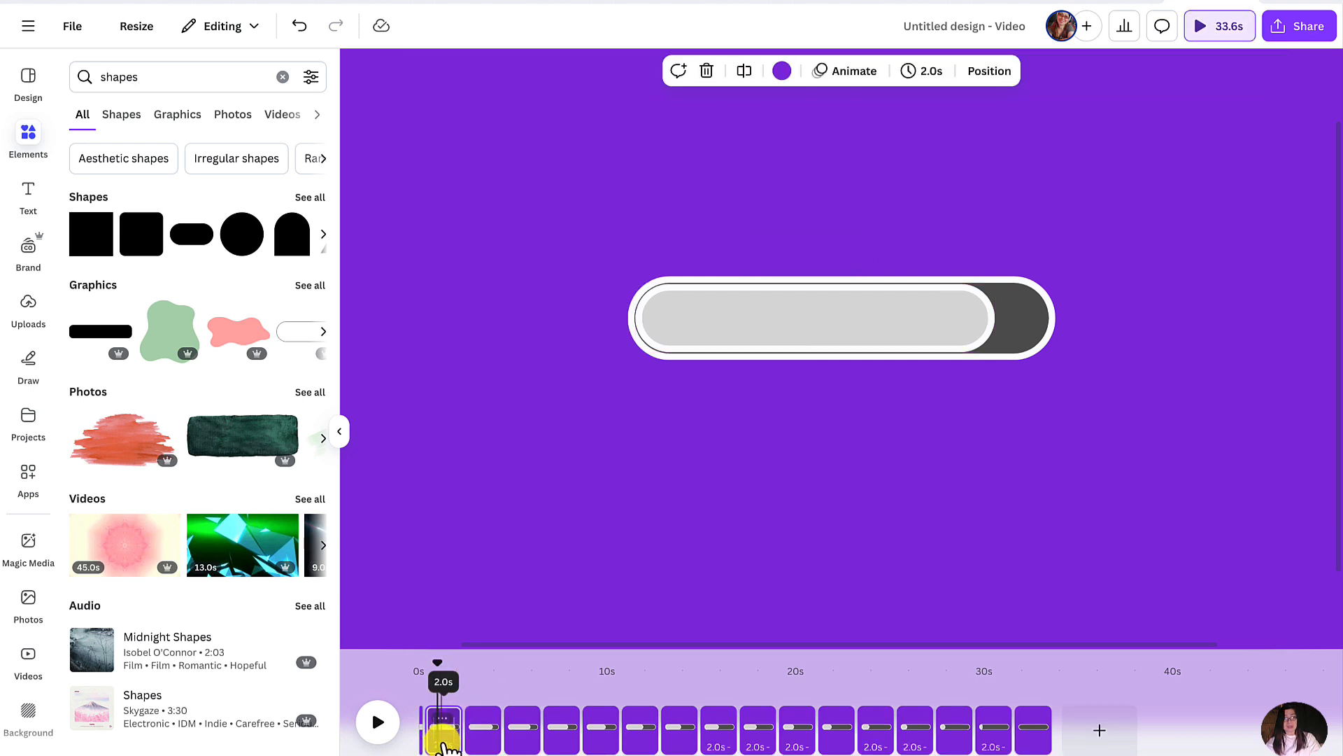
pyautogui.moveTo(454, 736); pyautogui.dragTo(436, 736)
pyautogui.click(458, 735)
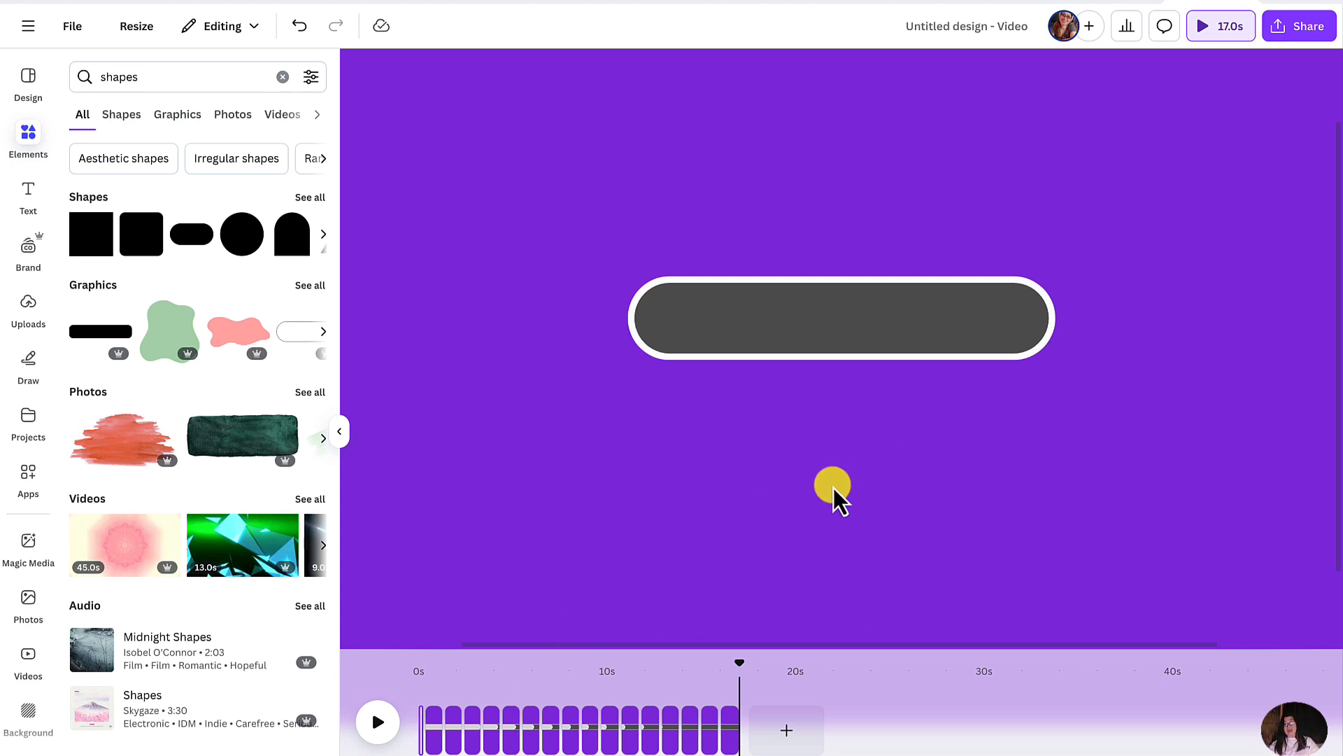
# - Search the elements for "clock ticking" and show only the audio results
pyautogui.click(27, 144)
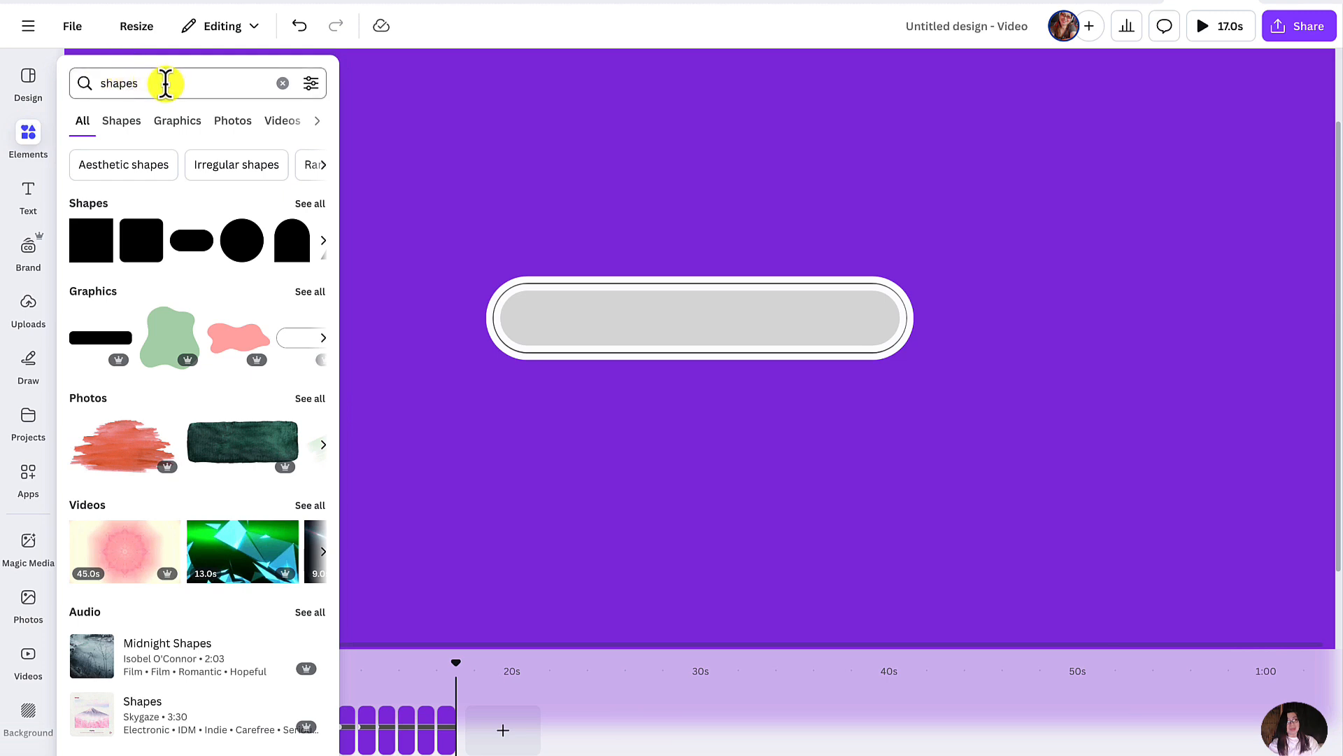
pyautogui.click(282, 84)
pyautogui.write('cloc')
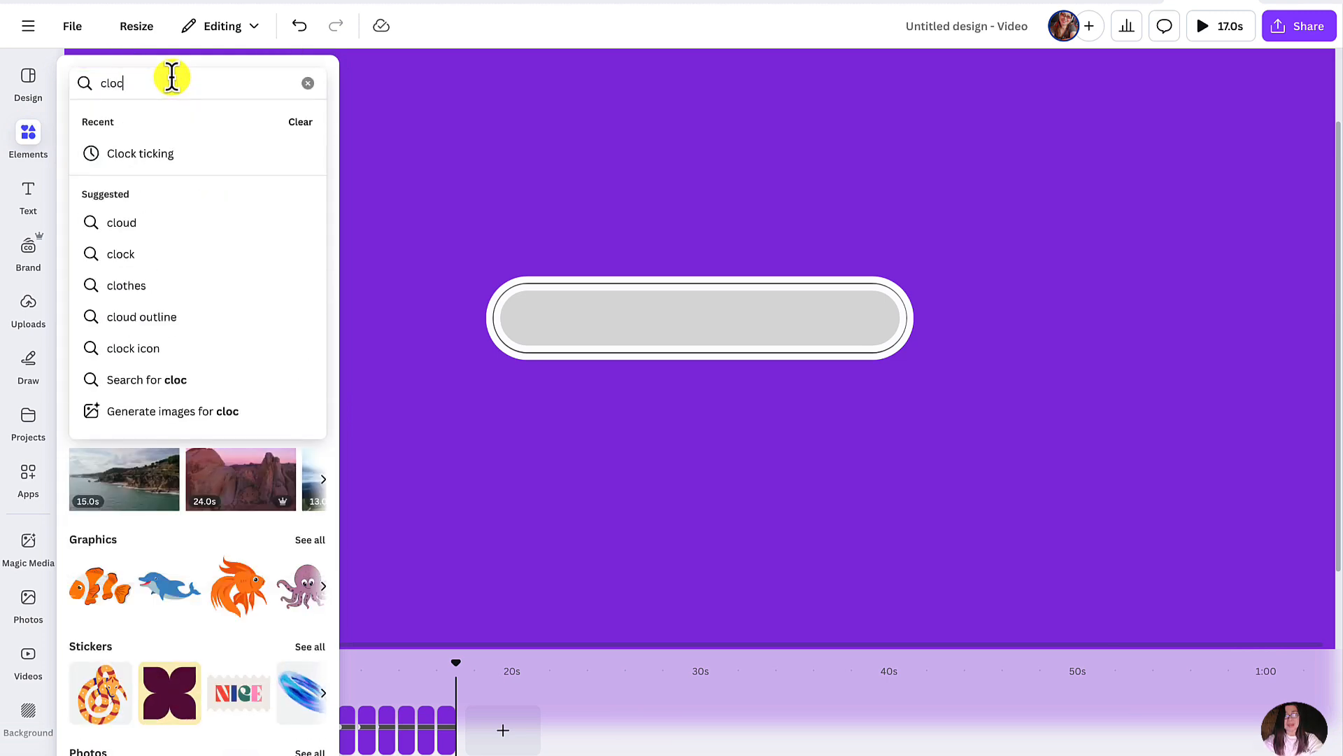
pyautogui.write('k ti')
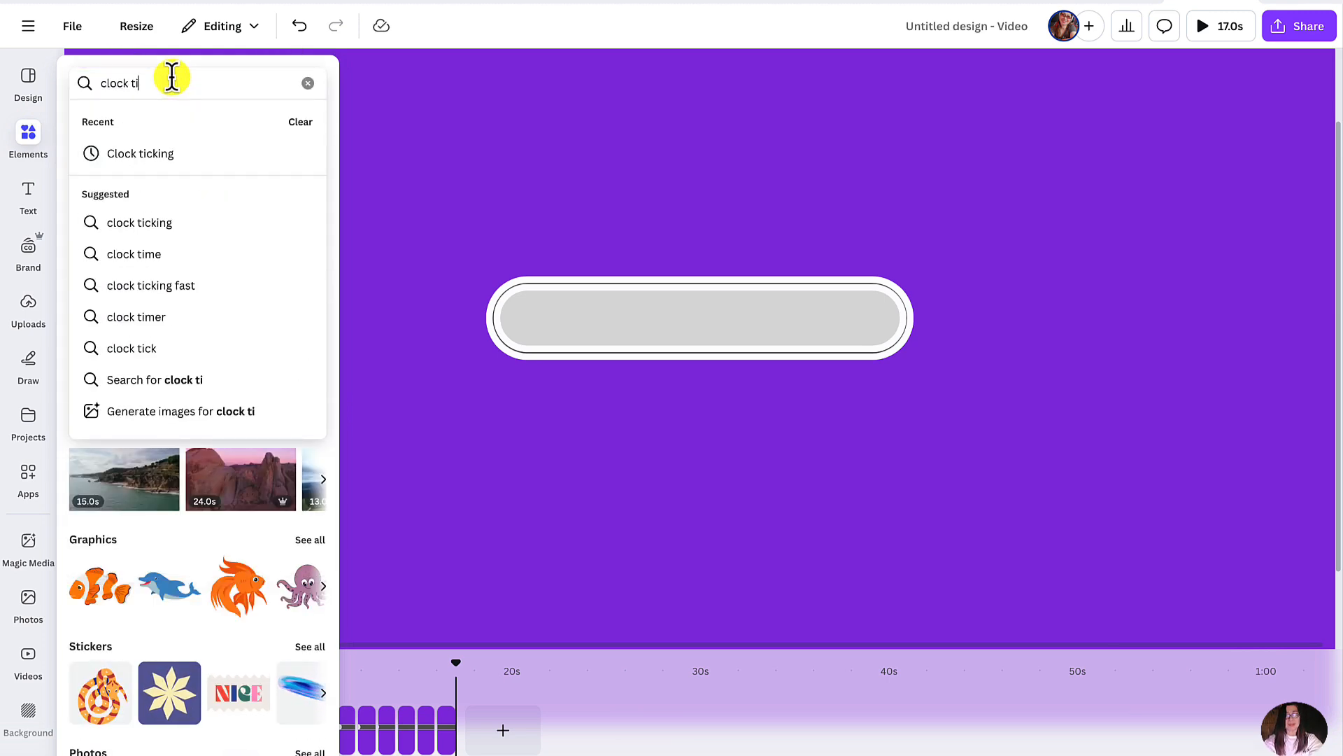
pyautogui.click(165, 226)
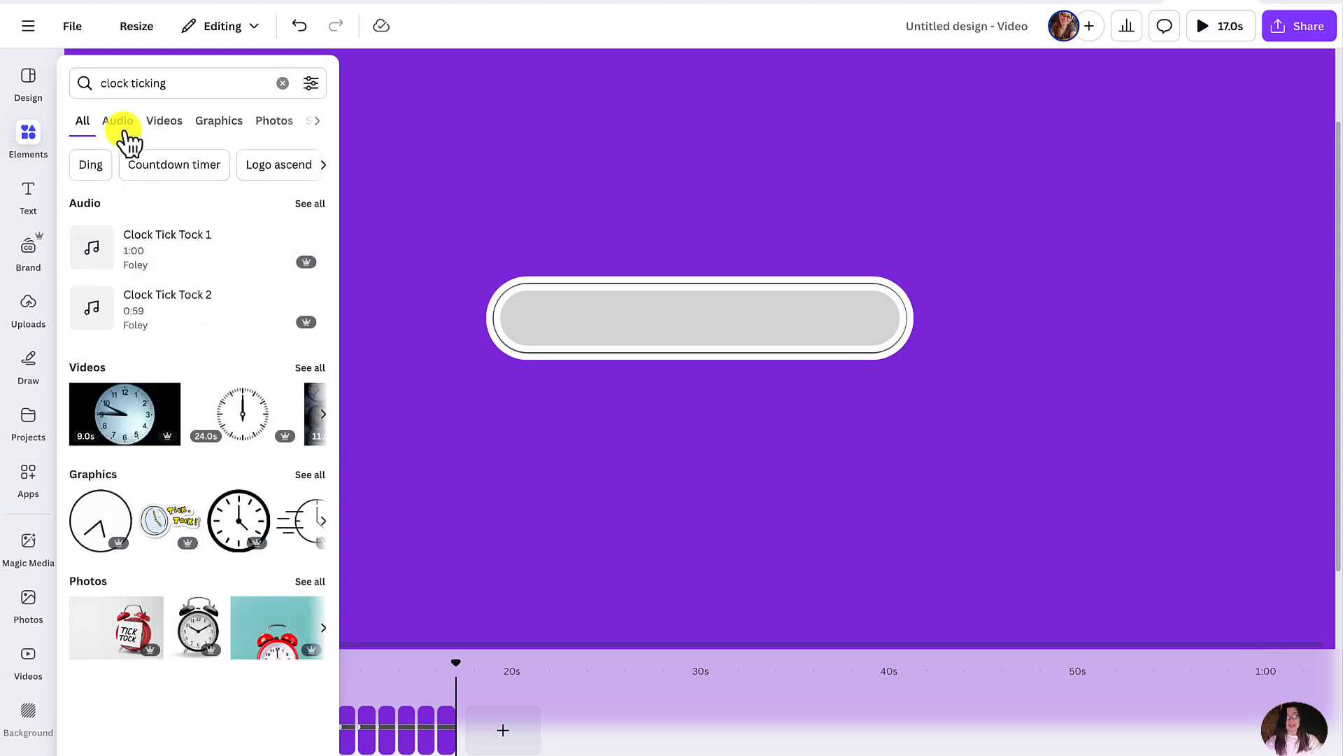
pyautogui.click(119, 125)
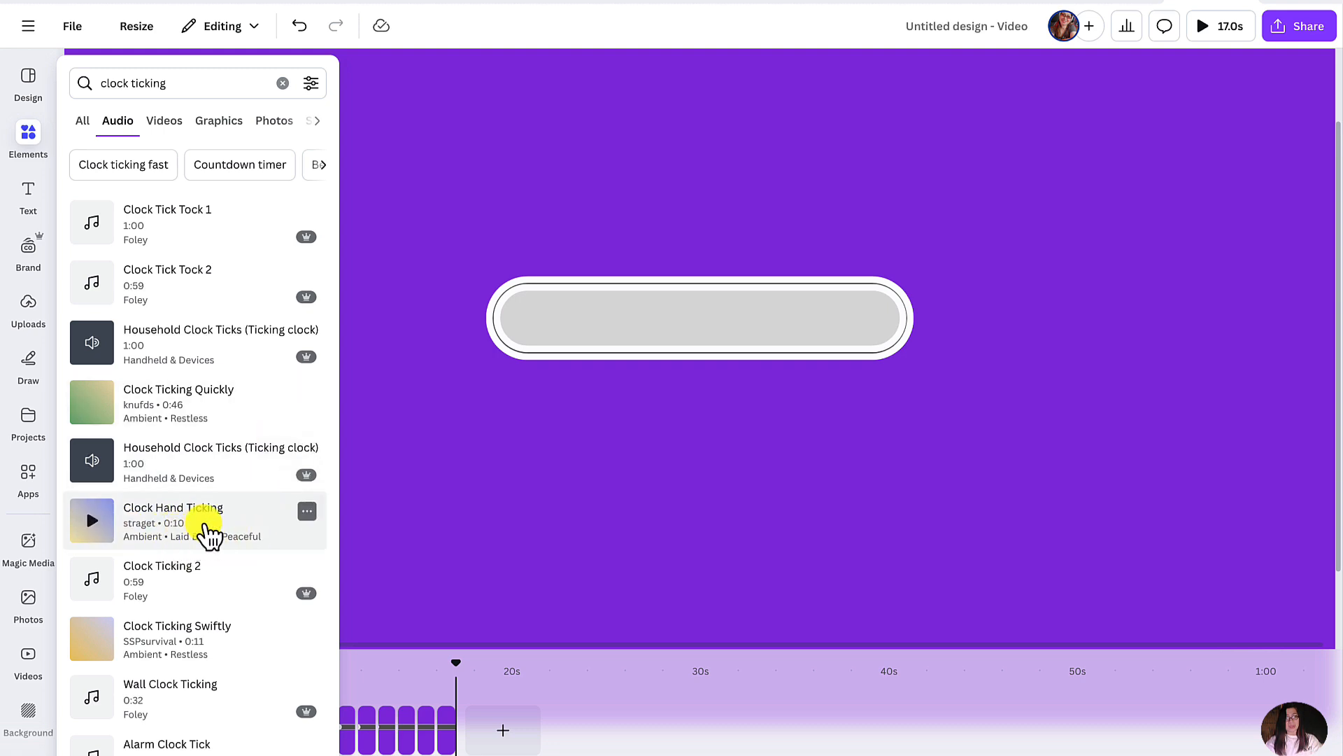
# - Preview the Clock Hand Ticking and Clock Ticking Quickly sounds
pyautogui.click(94, 524)
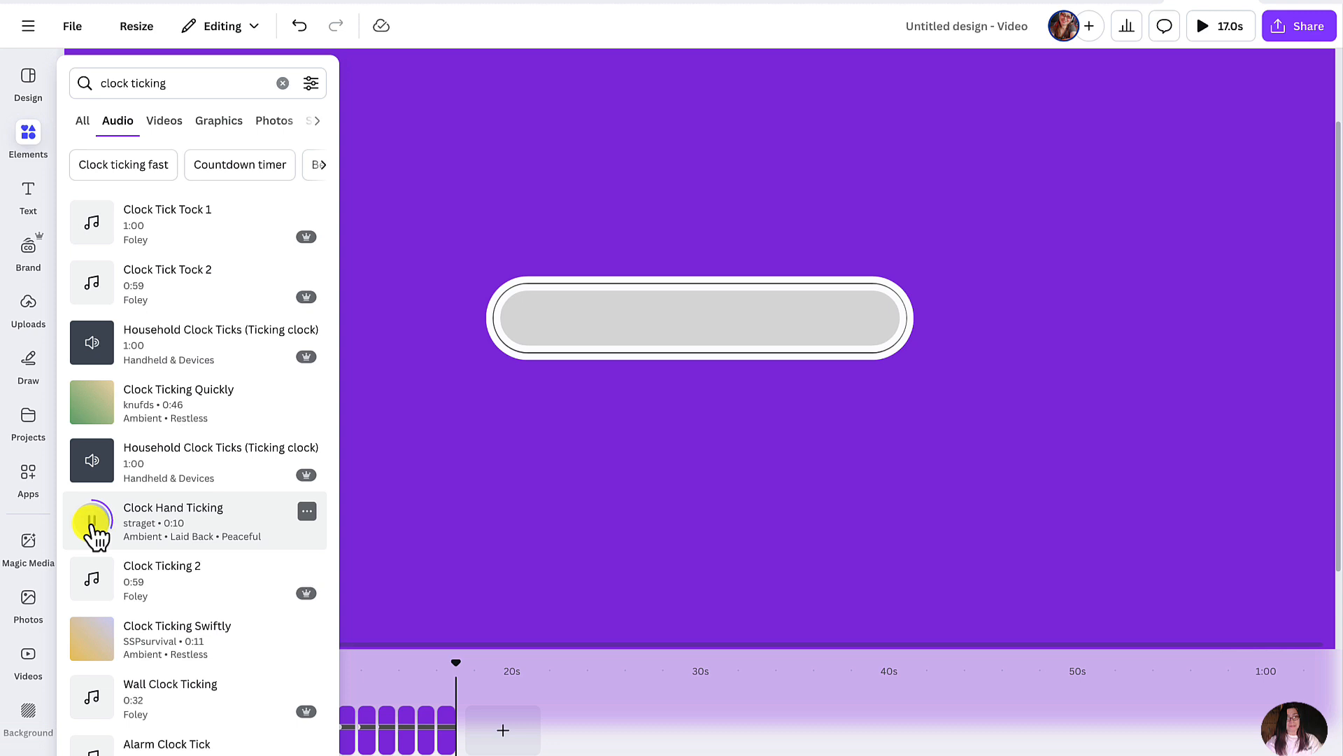
pyautogui.click(92, 403)
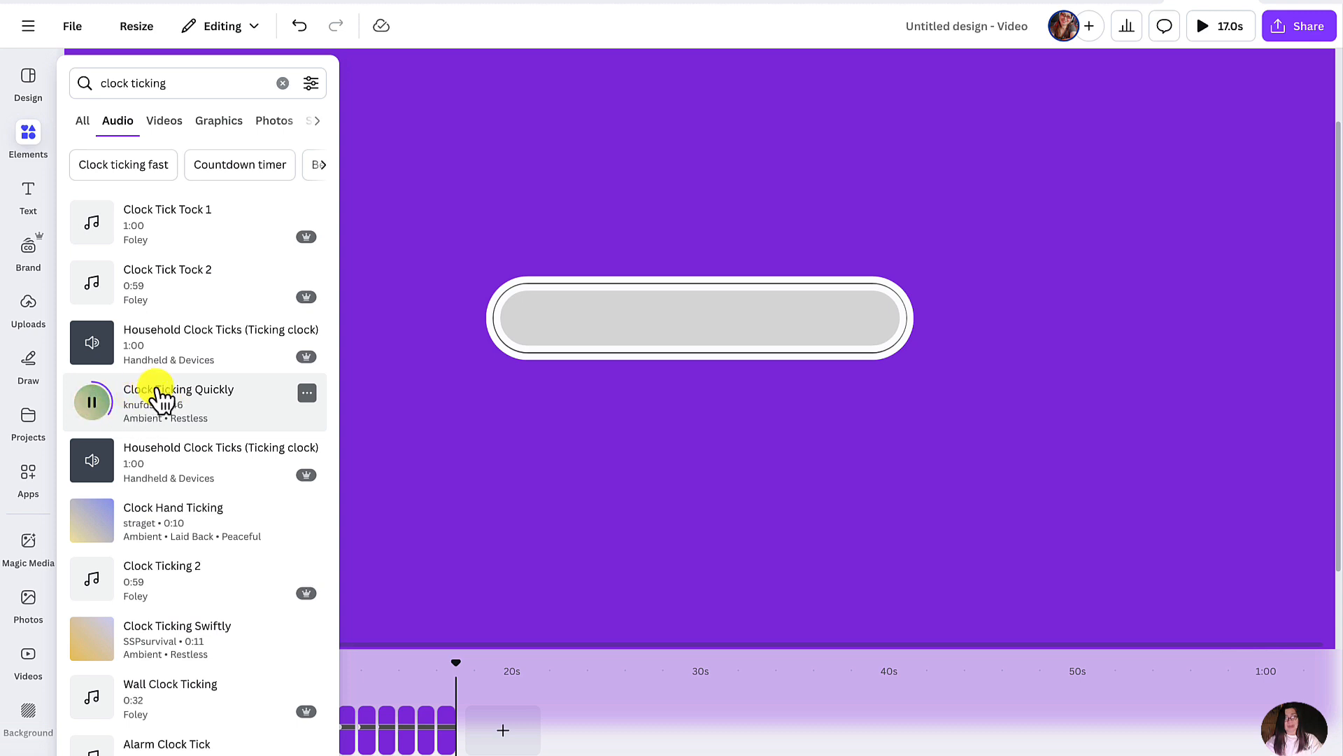
pyautogui.click(403, 368)
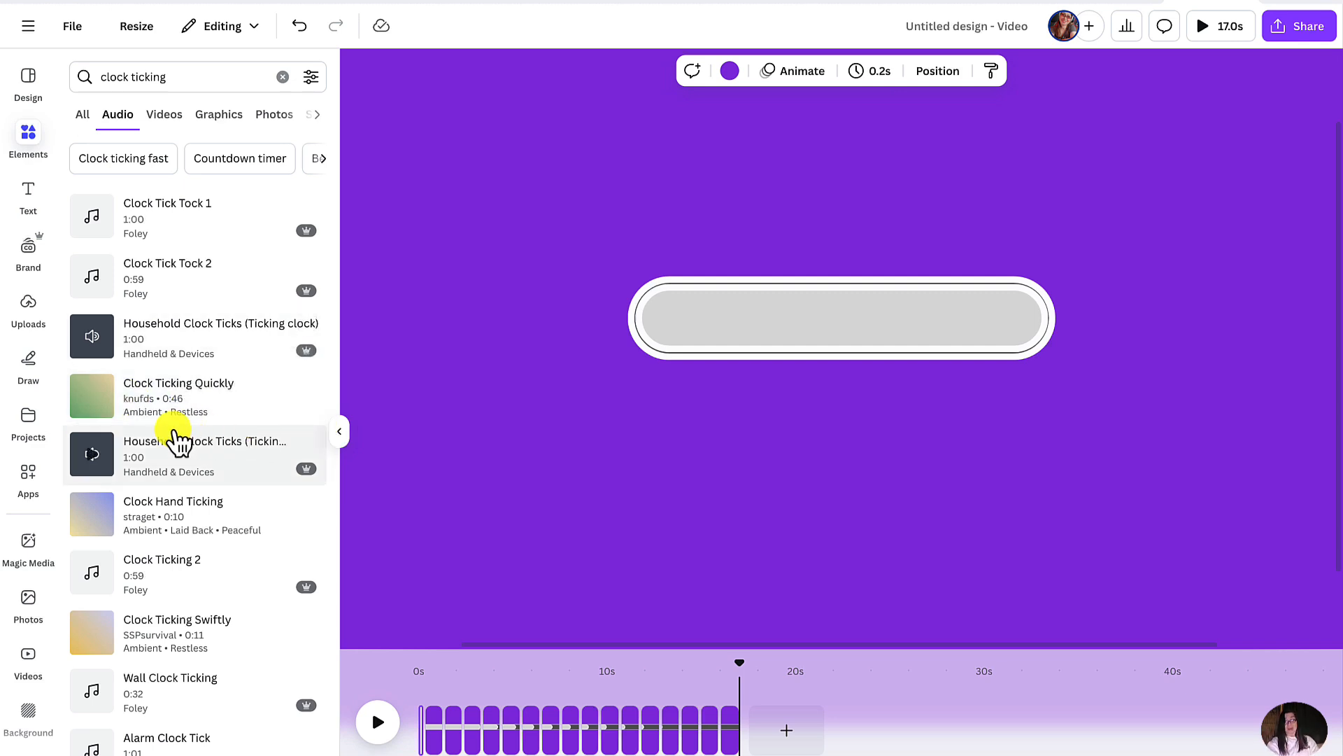
# - Add the Clock Ticking Quickly audio across the whole video from 0s and play it from the start
pyautogui.click(175, 386)
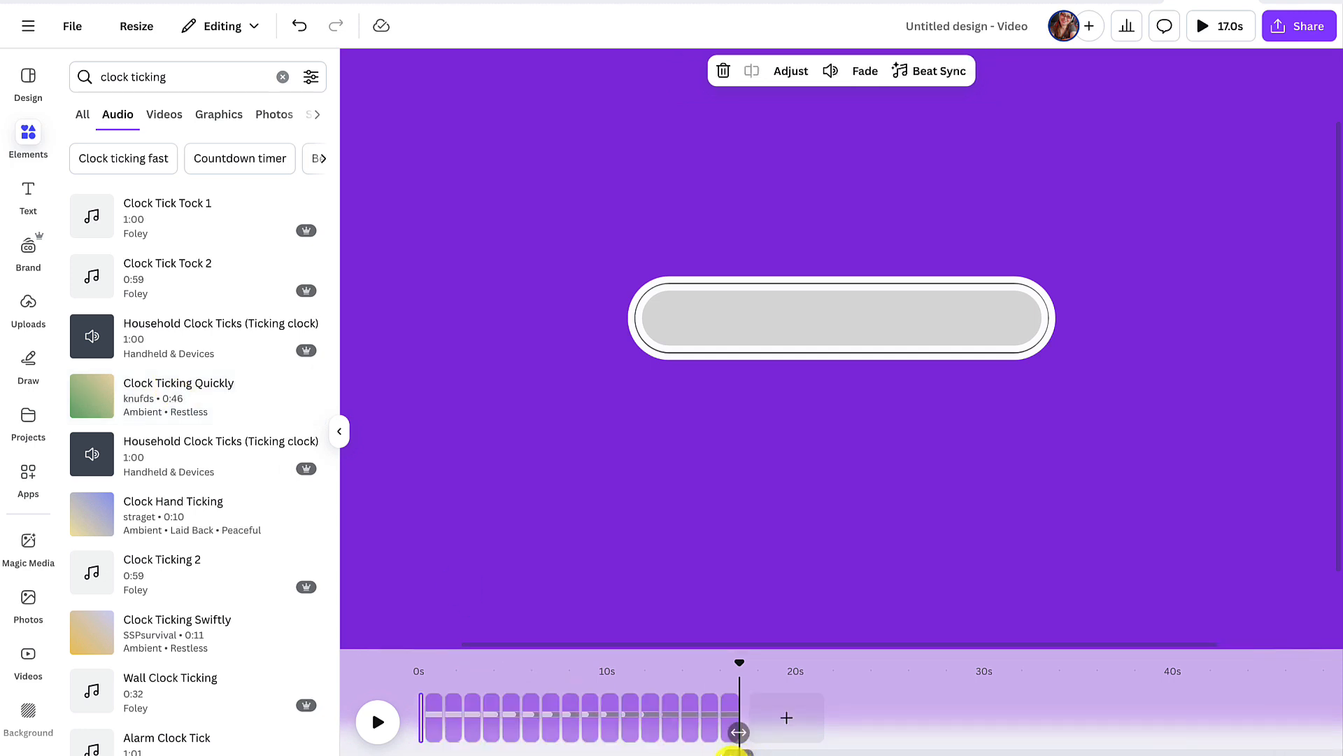
pyautogui.moveTo(738, 754); pyautogui.dragTo(419, 754)
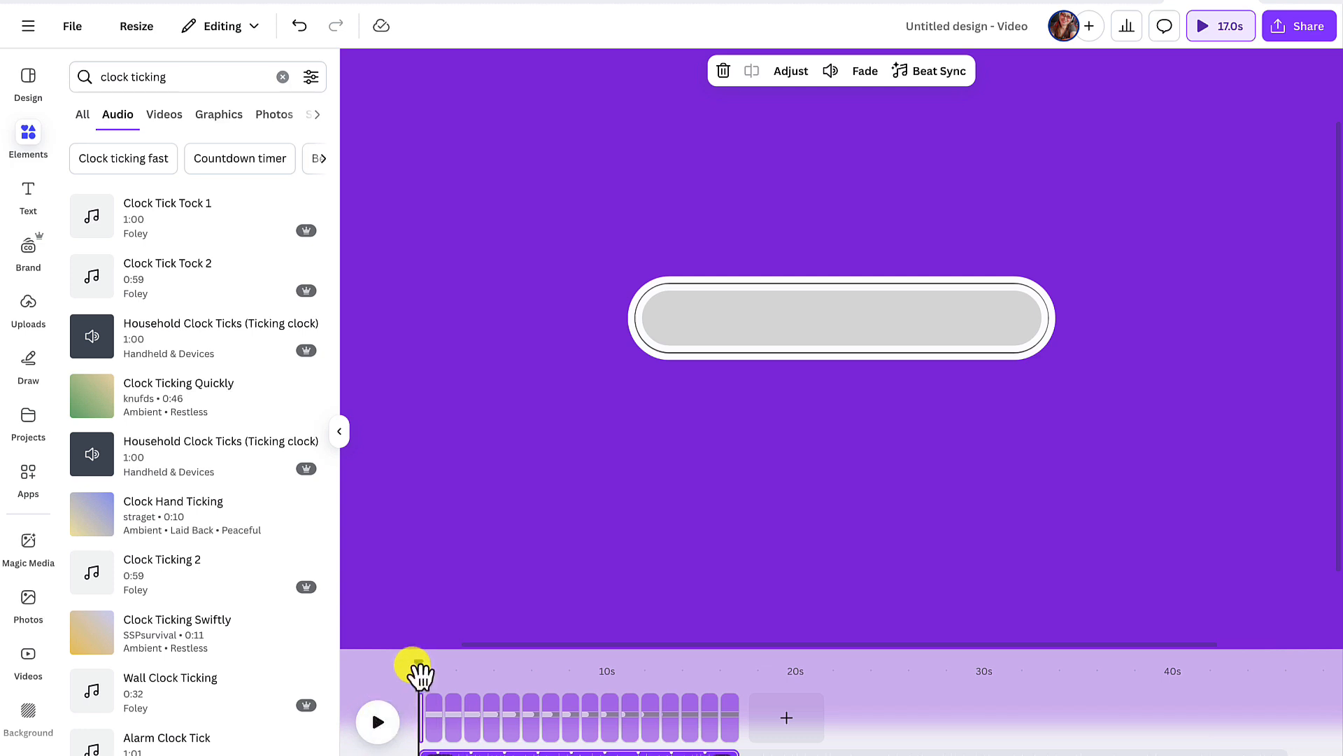
pyautogui.click(380, 732)
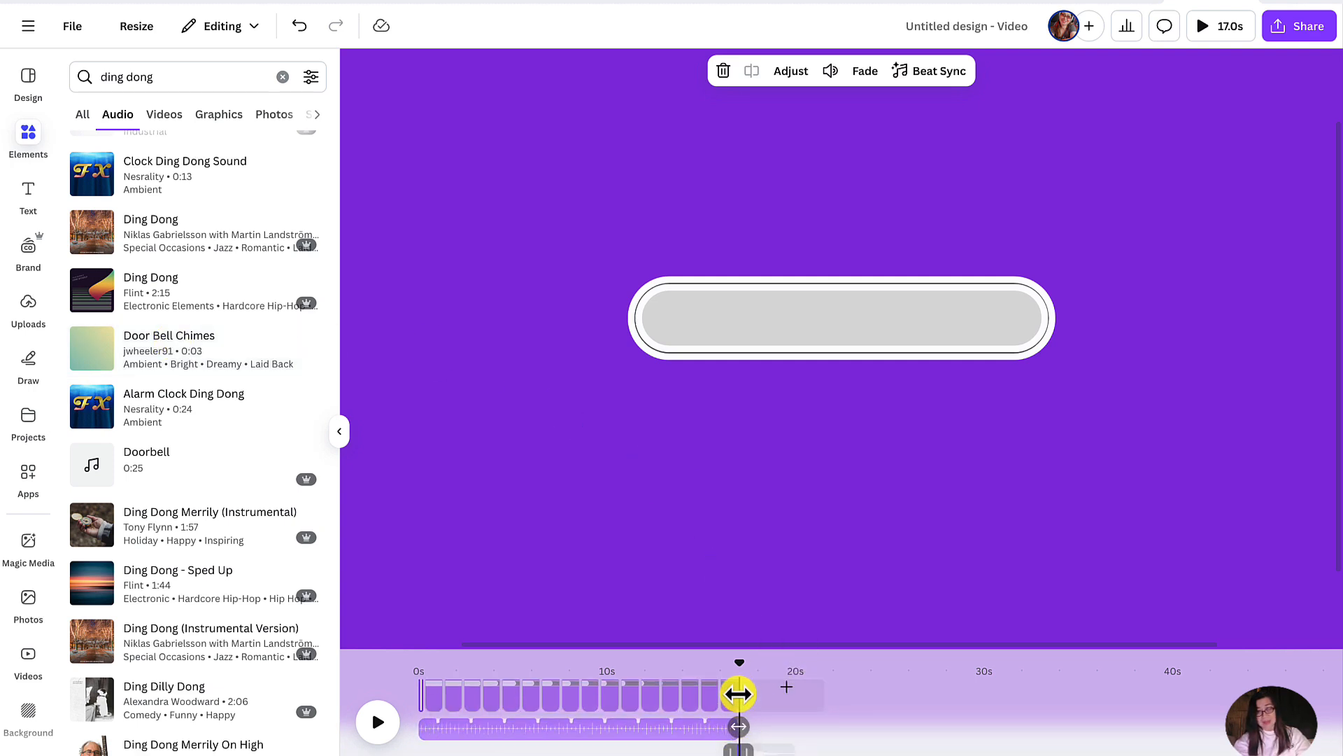
# - Trim the end of the clock ticking audio to about 16.5s and play the video's ending from about 14.5s
pyautogui.click(721, 731)
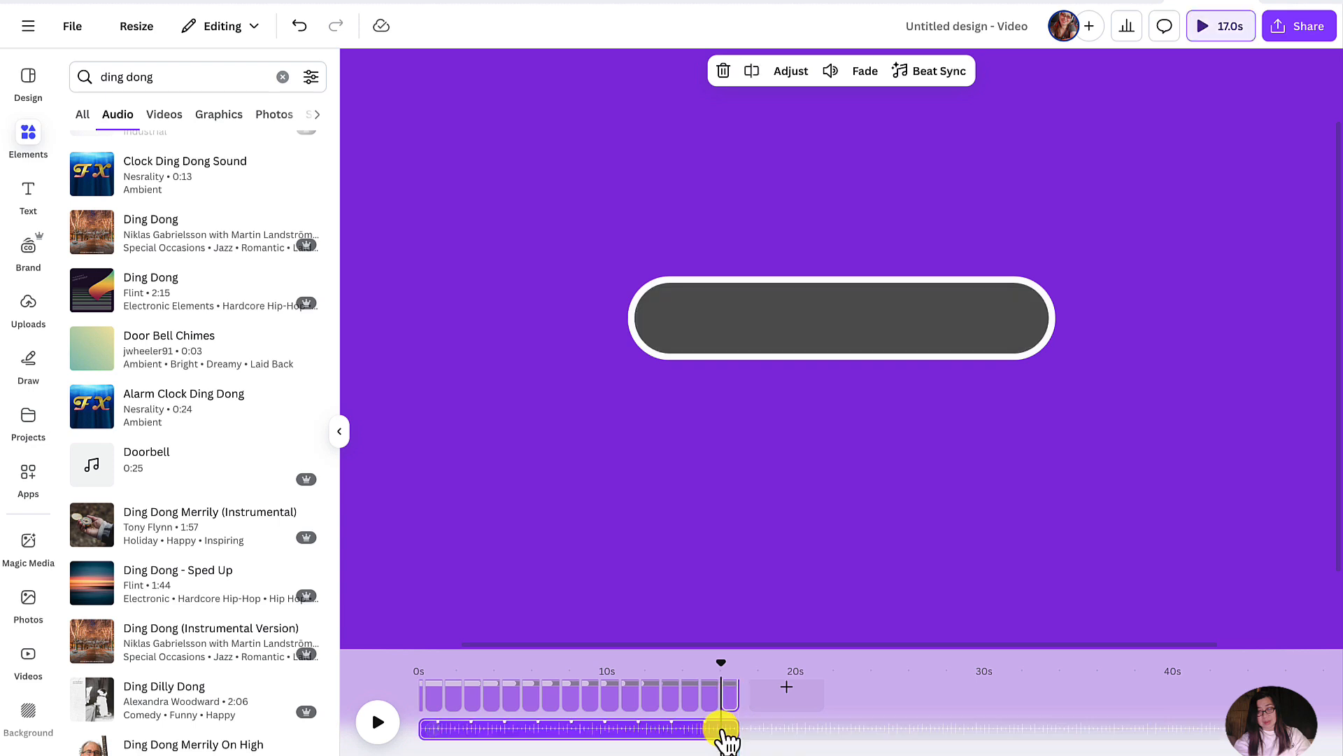
pyautogui.moveTo(739, 728); pyautogui.dragTo(730, 729)
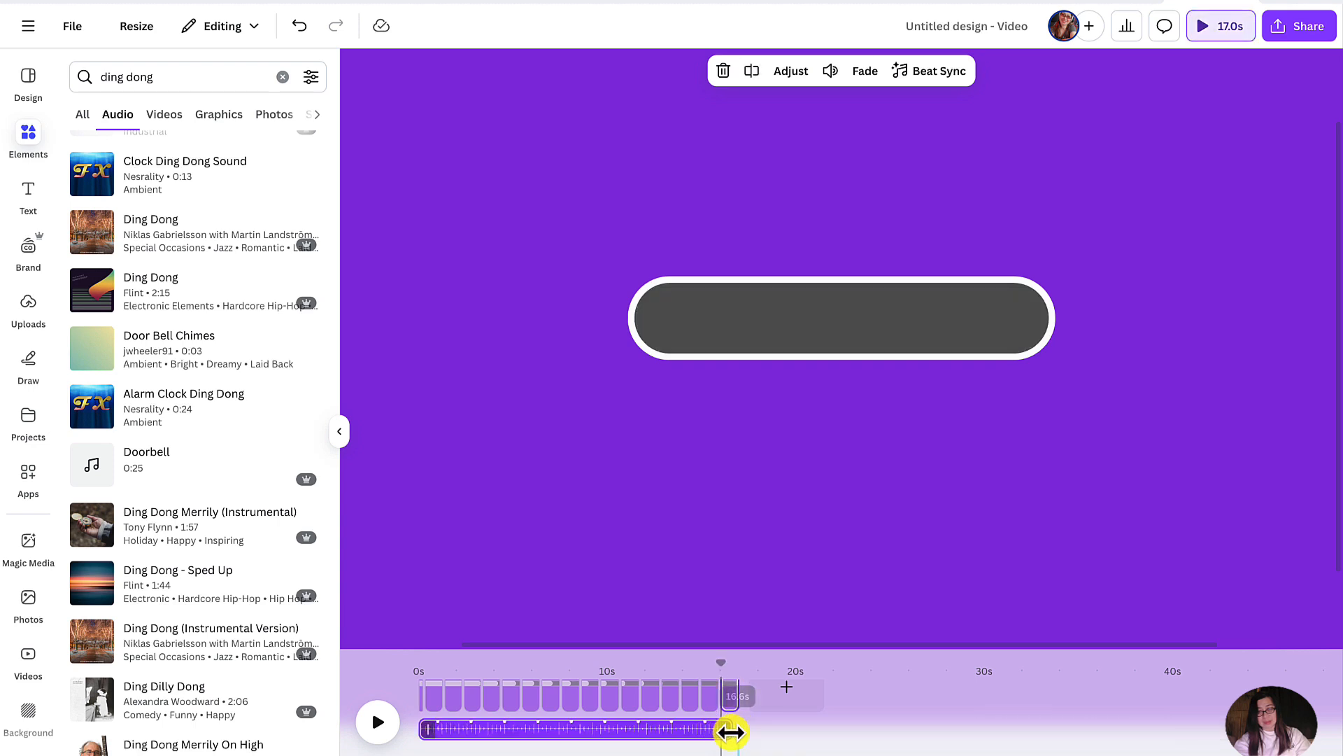
pyautogui.click(693, 668)
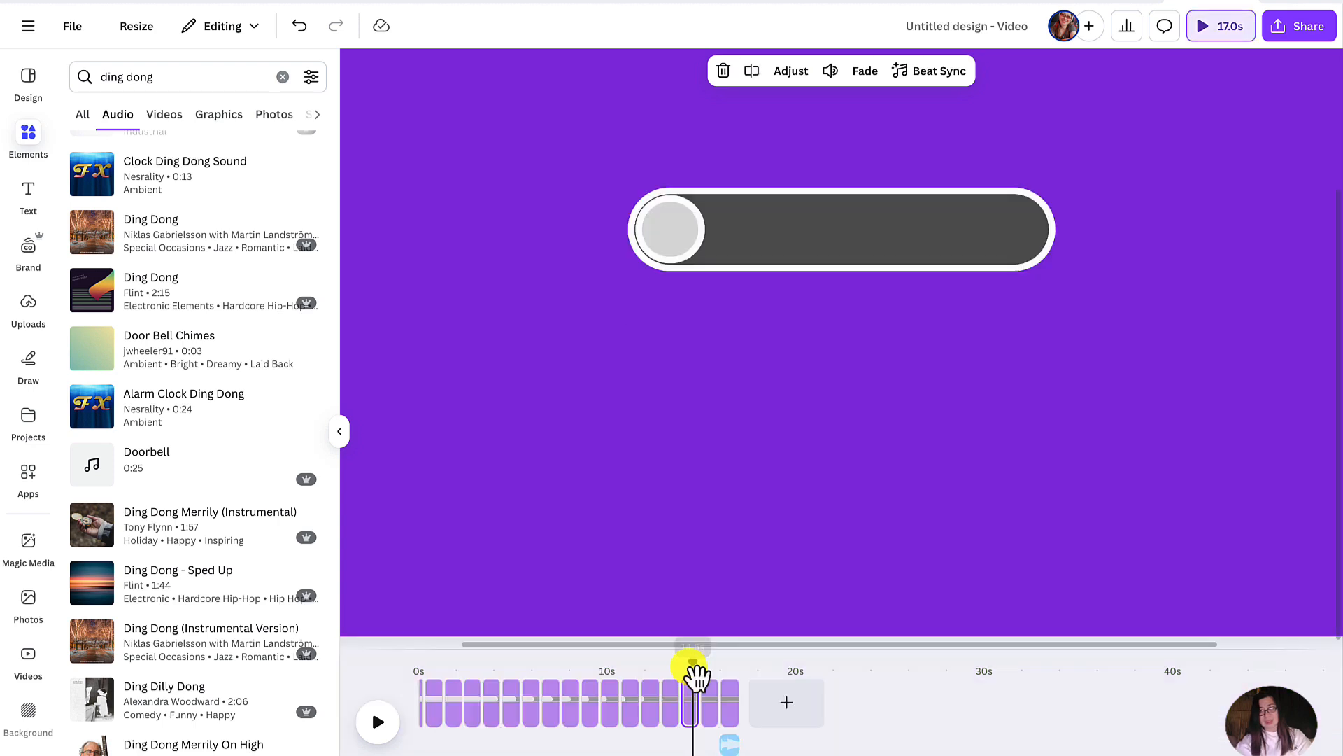
pyautogui.click(381, 724)
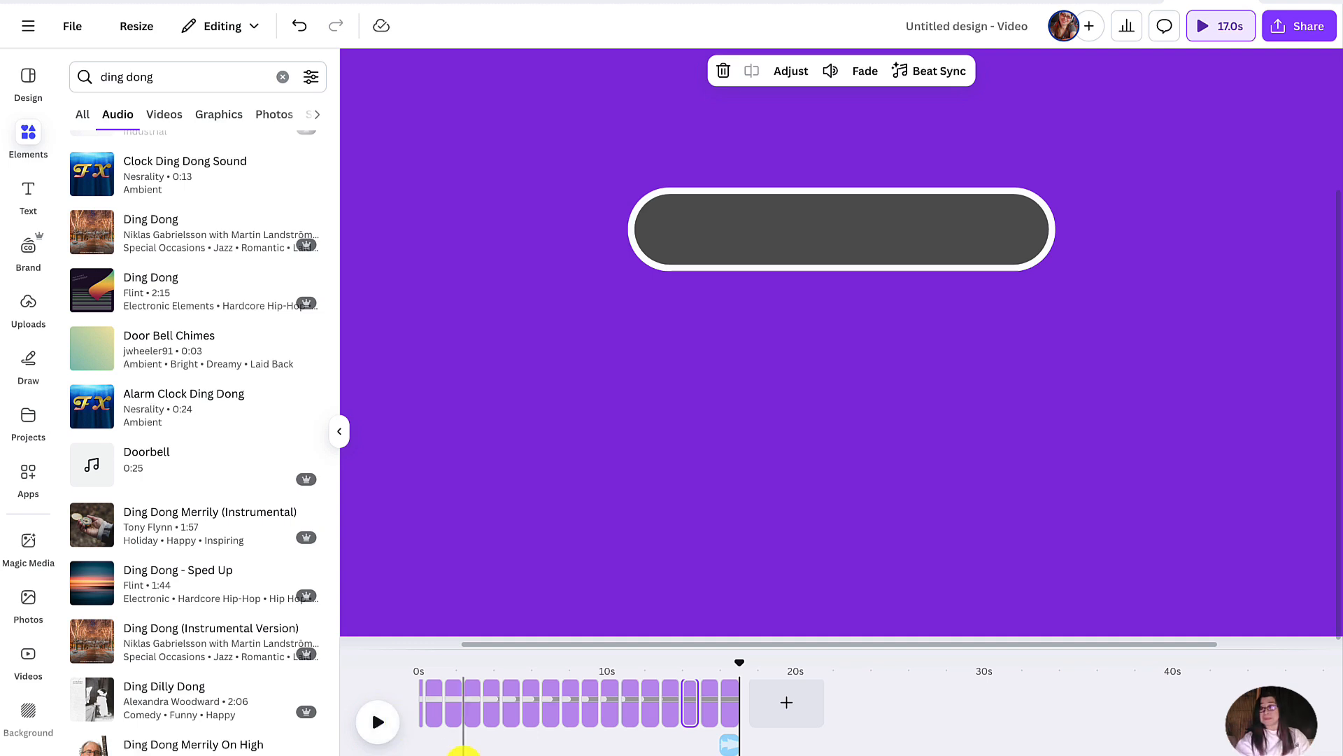
# - Recolor the gray progress bar fill on the second page to hot pink from the brand palette
pyautogui.moveTo(744, 670); pyautogui.dragTo(640, 670)
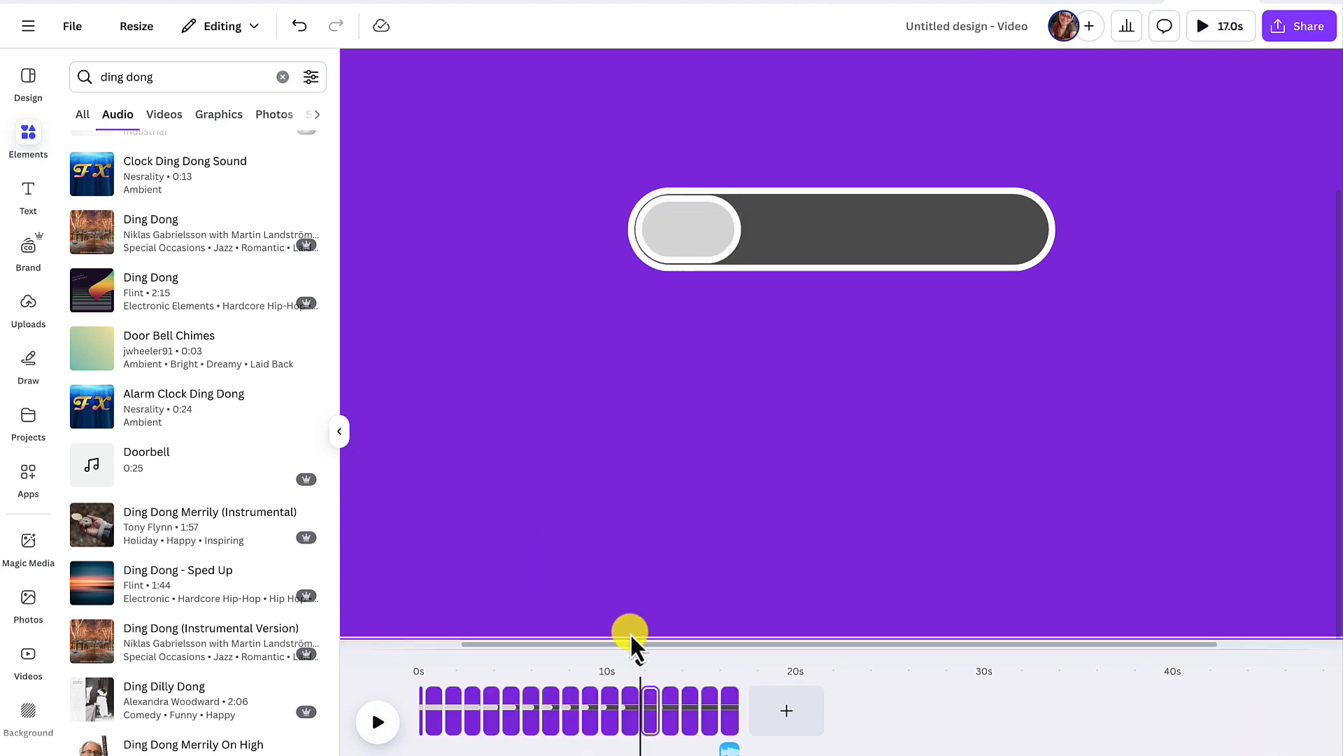
pyautogui.moveTo(644, 669); pyautogui.dragTo(375, 708)
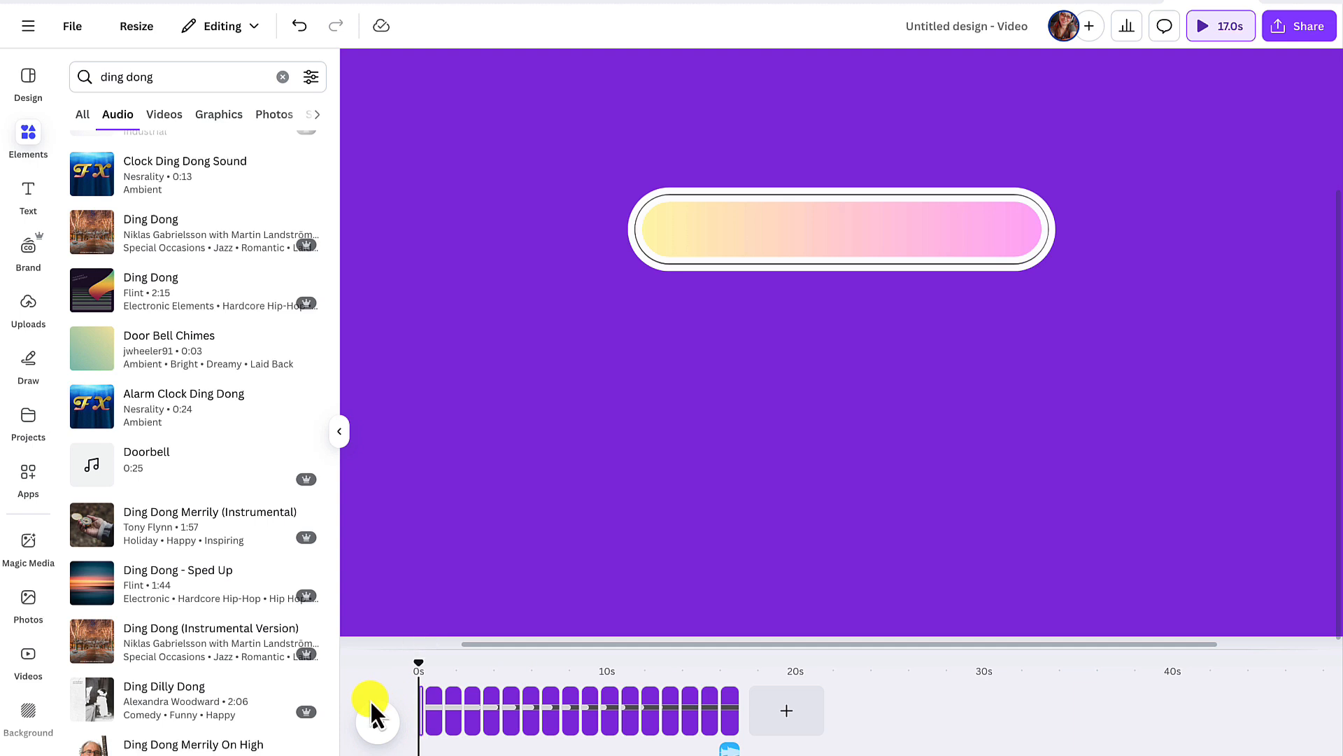
pyautogui.click(435, 717)
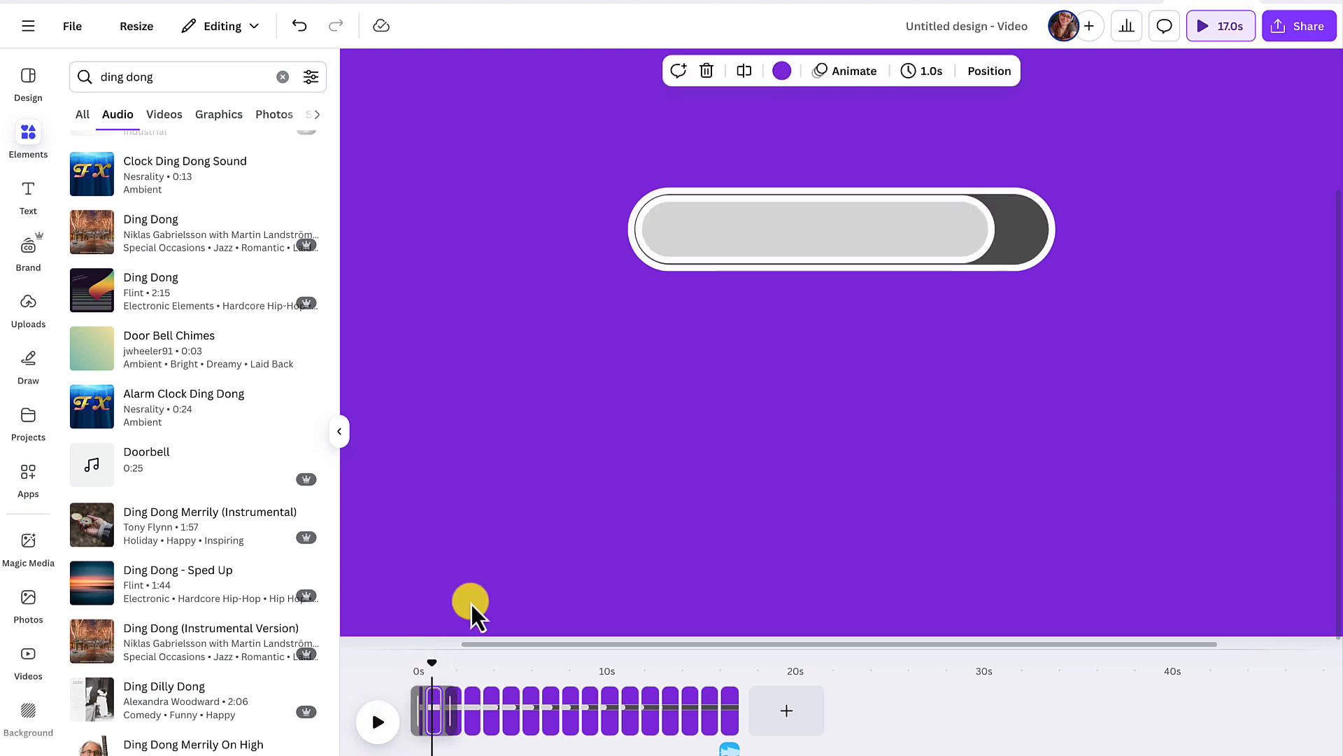
pyautogui.click(702, 221)
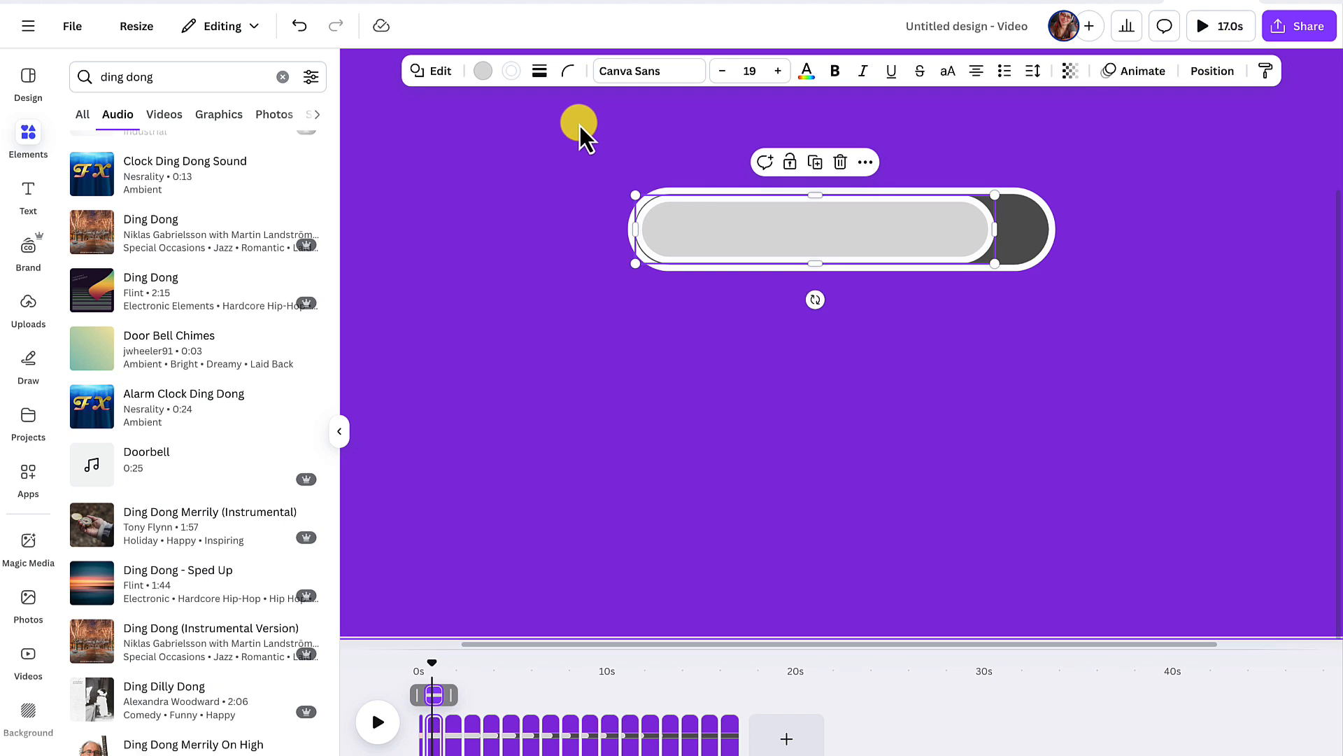
pyautogui.click(482, 70)
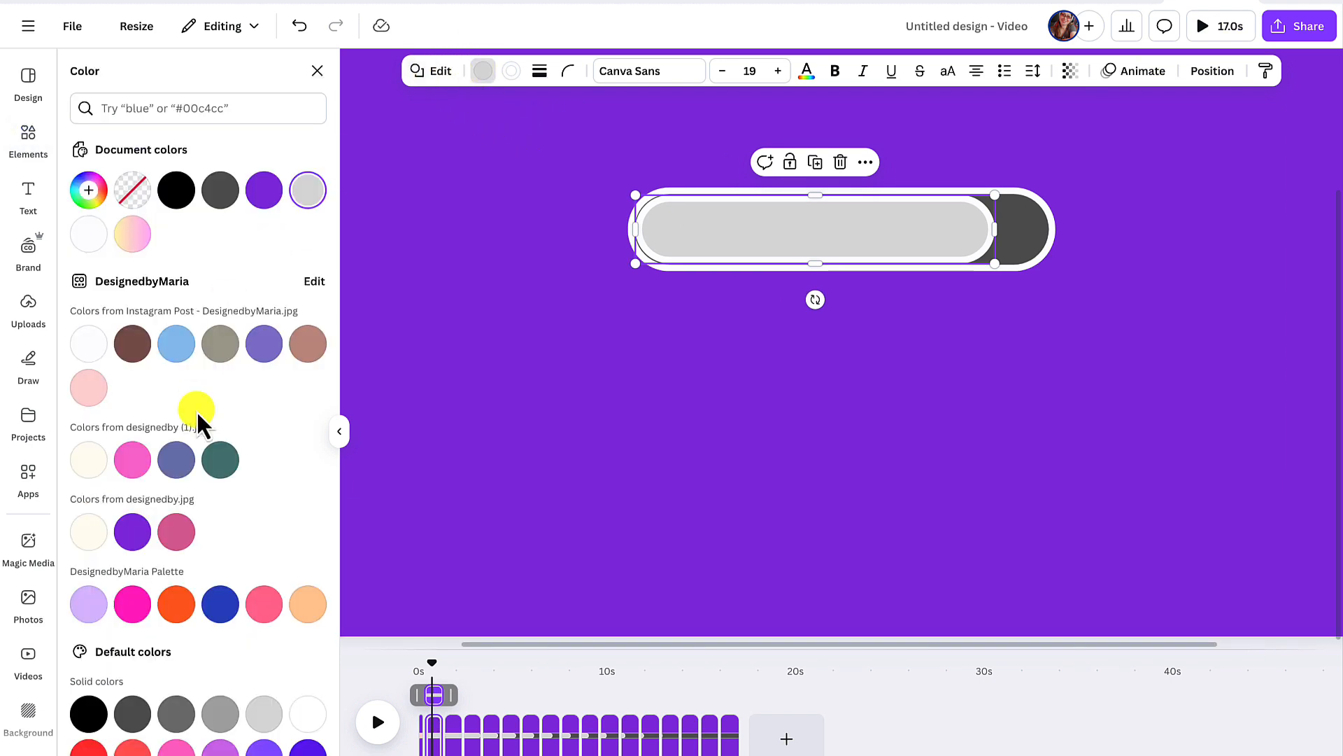
pyautogui.click(132, 606)
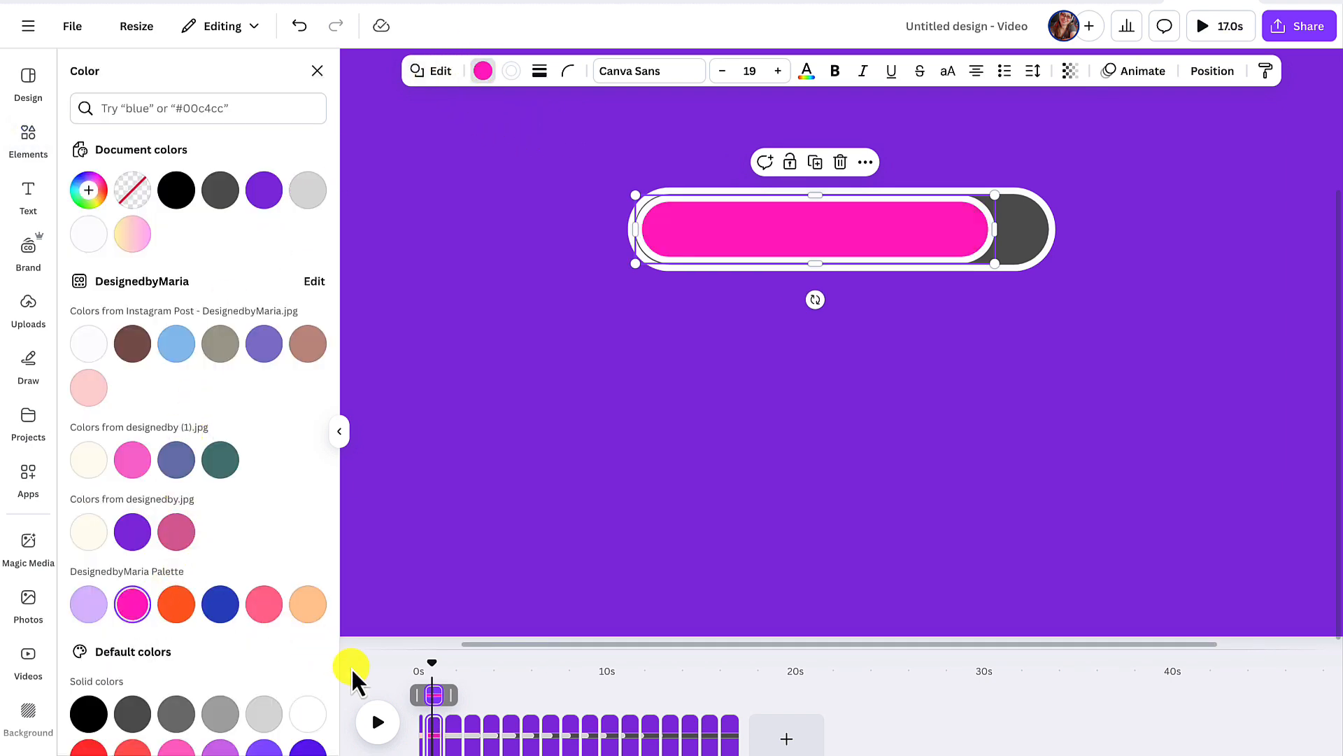
# - Change the third page's gray progress bar fill to the brand purple #842bdd
pyautogui.click(453, 722)
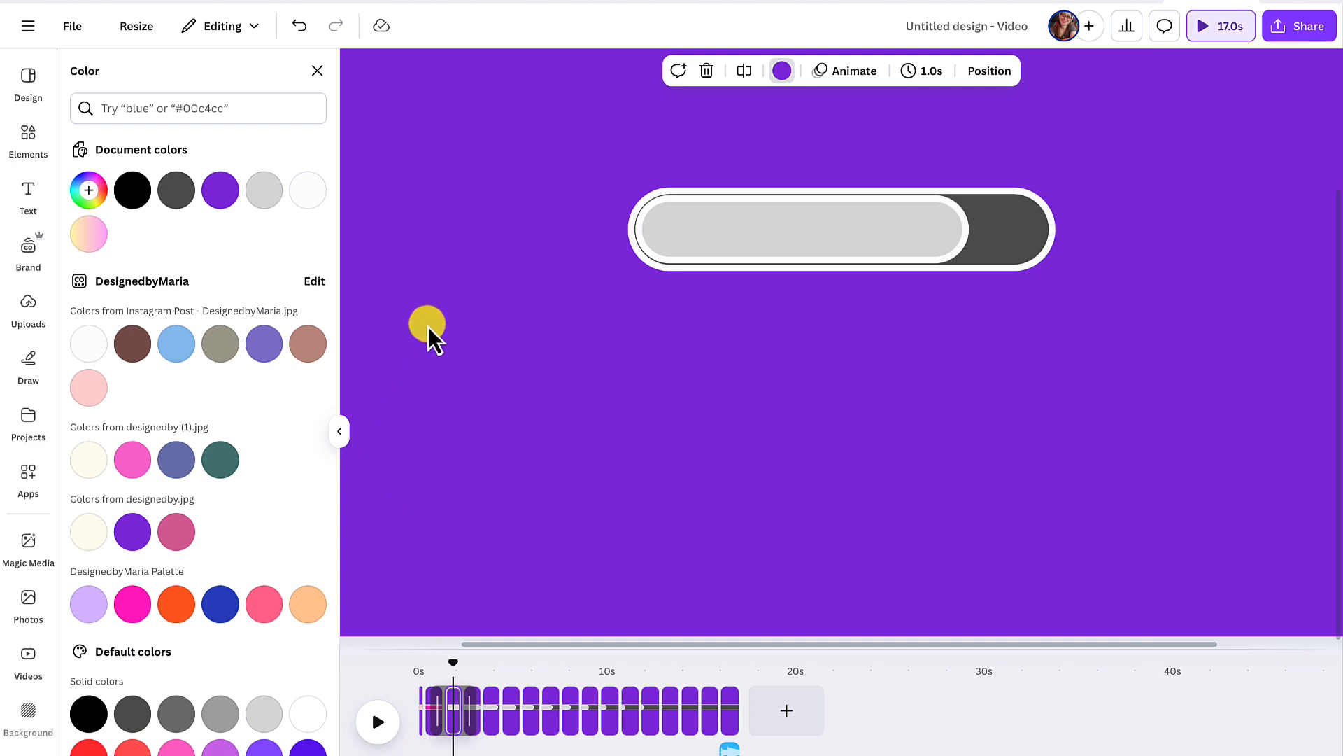
pyautogui.click(659, 232)
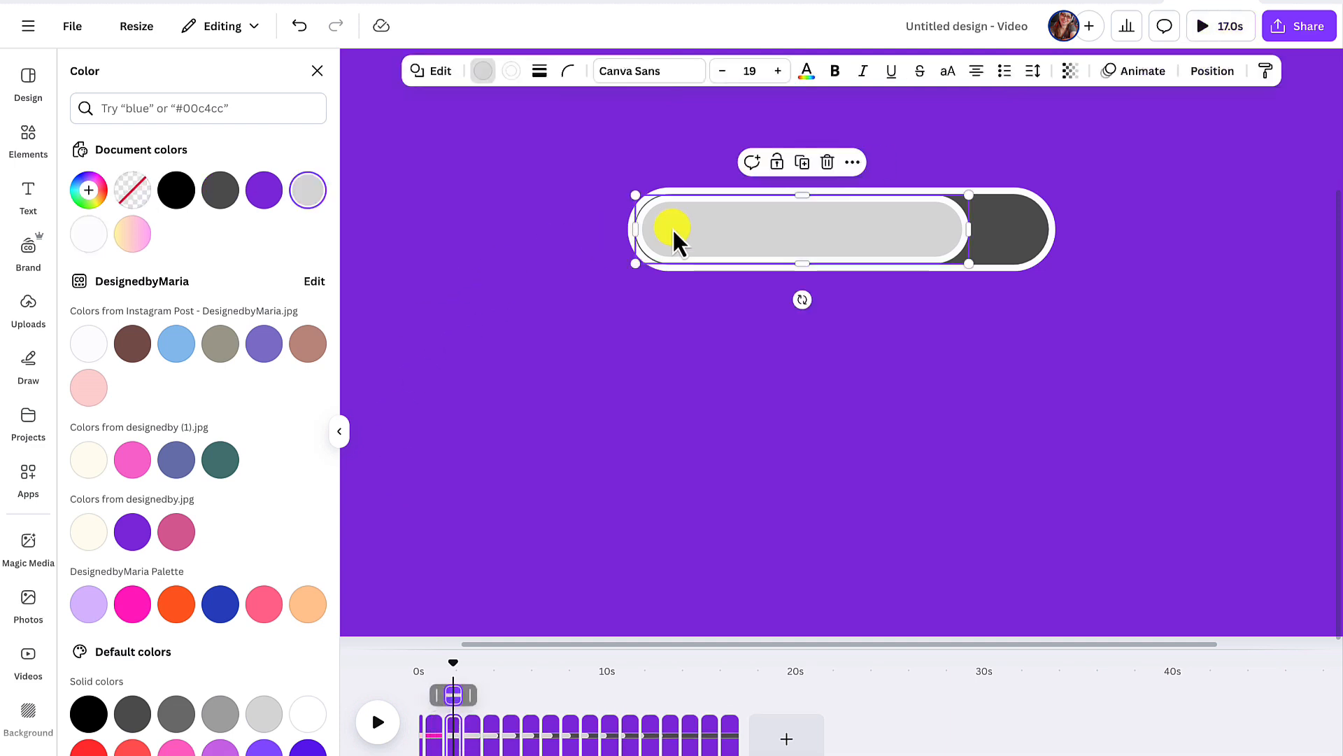
pyautogui.click(482, 72)
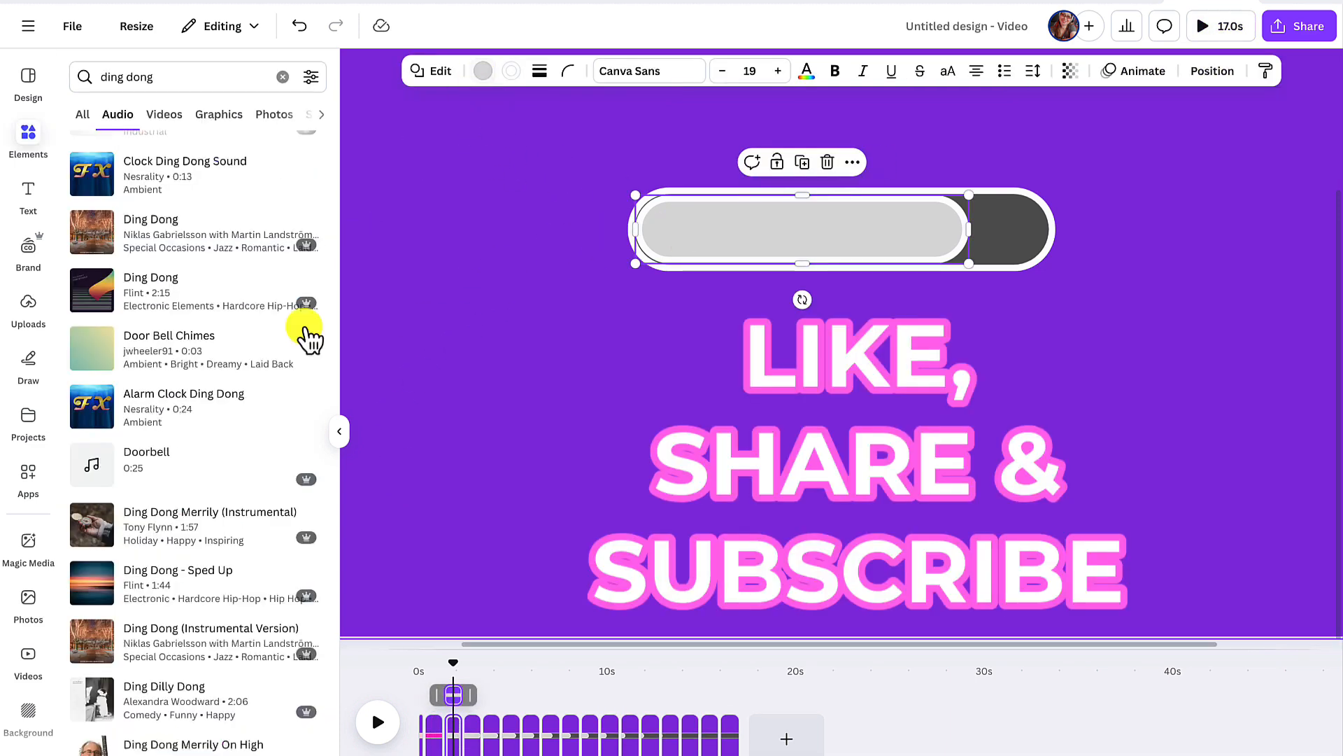
pyautogui.click(481, 73)
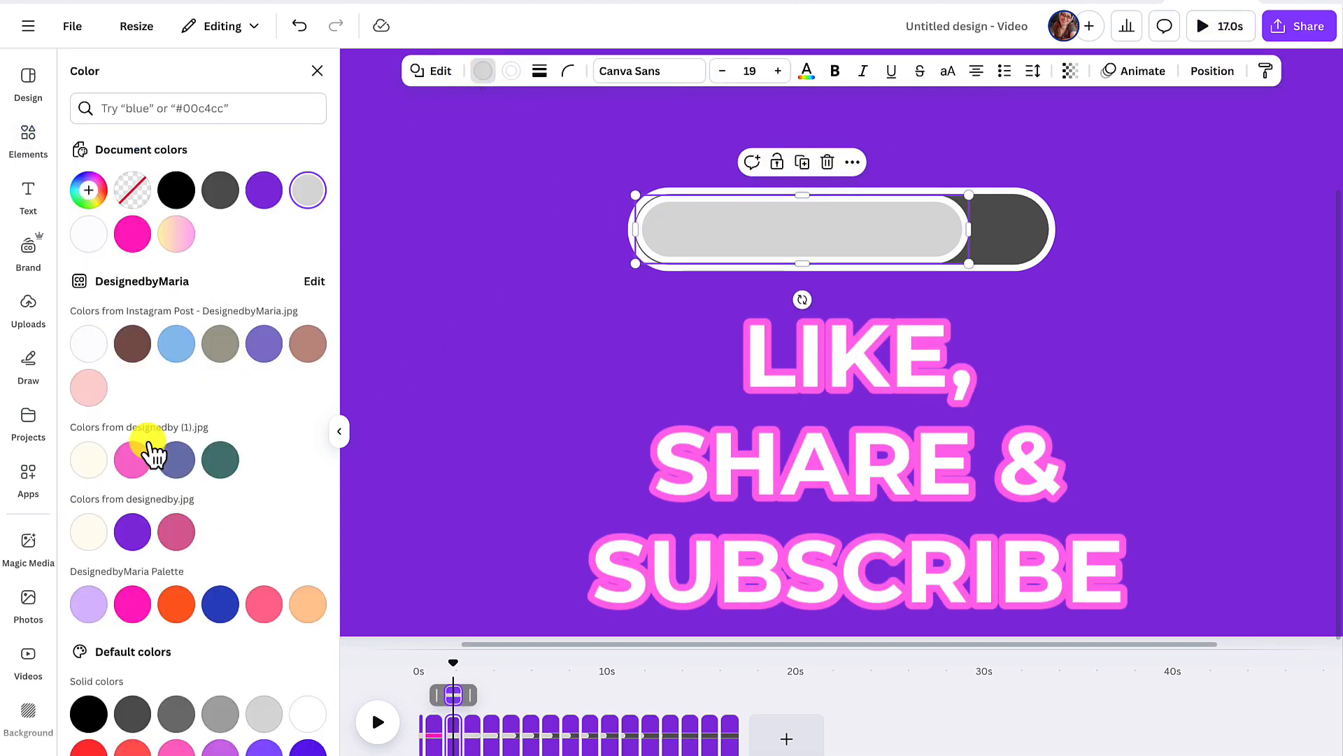
pyautogui.click(133, 532)
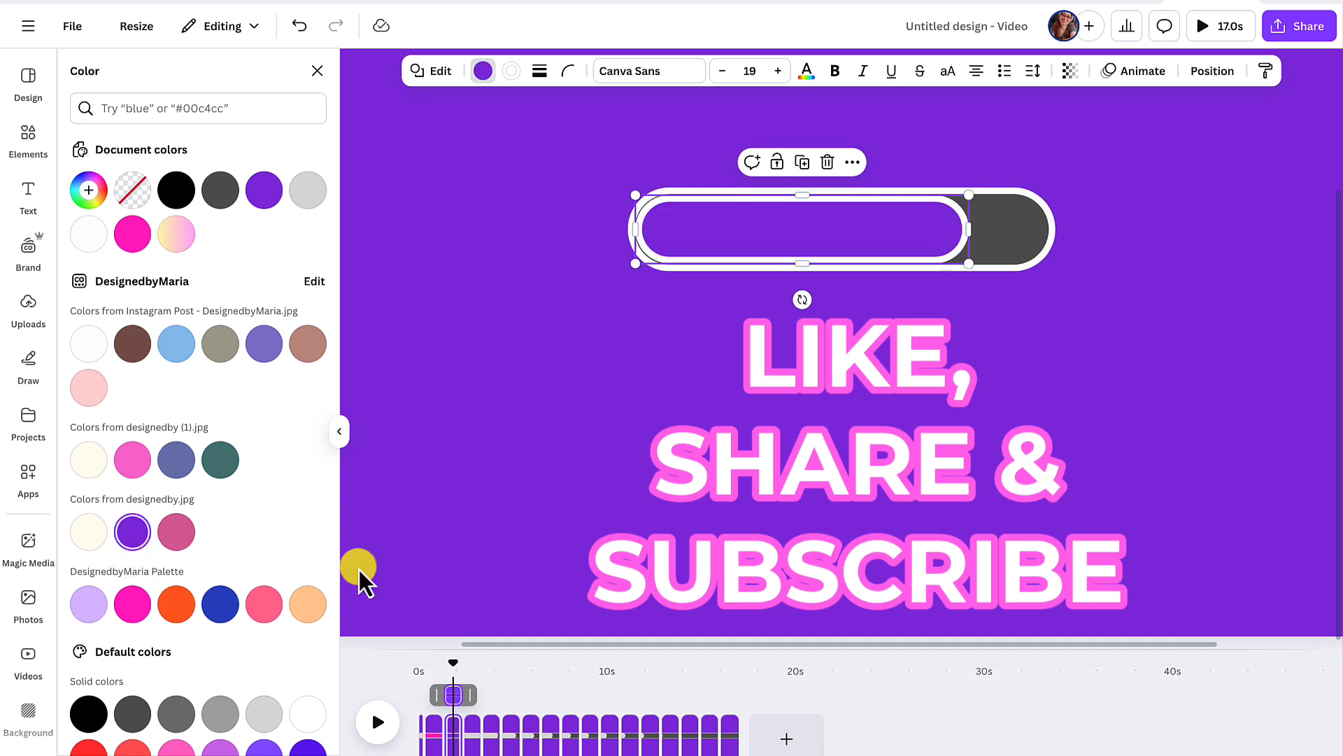
# - Select the gray progress bar fill on the fourth page for recoloring
pyautogui.click(473, 728)
pyautogui.click(698, 231)
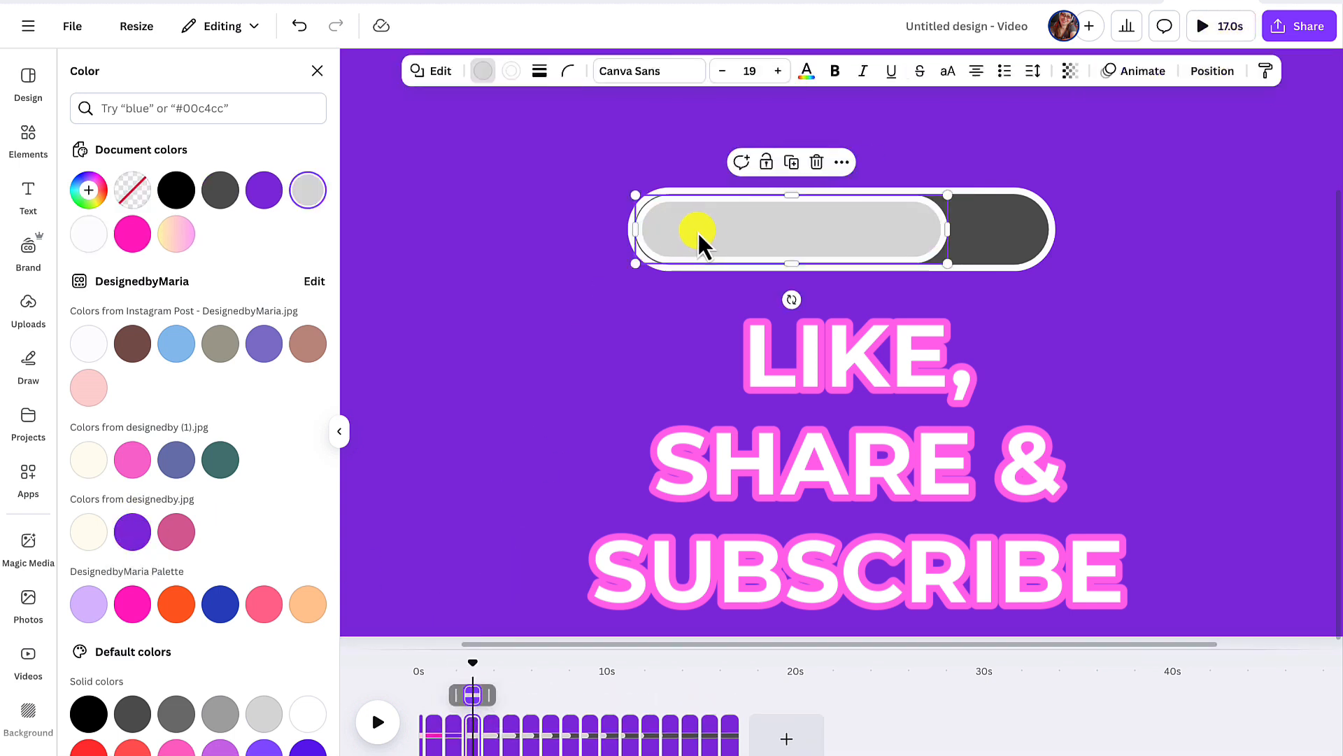